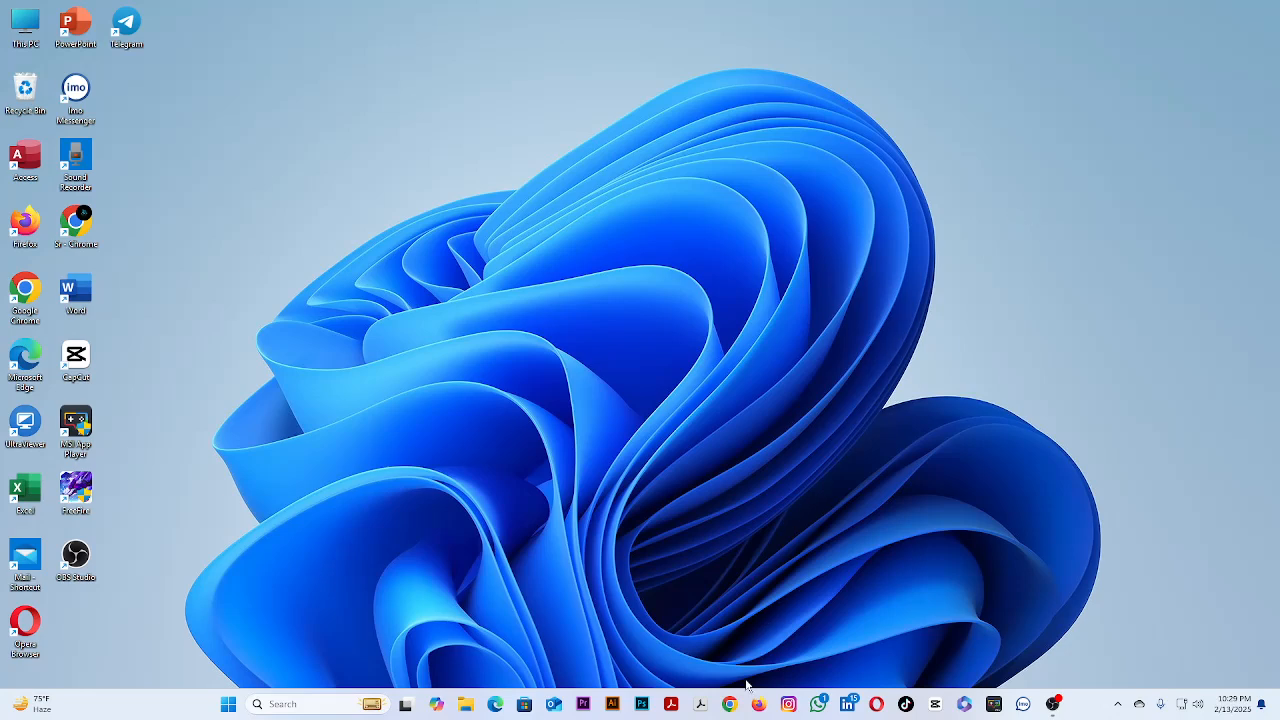
# Open a Chrome profile, search Google for facebook login, and open the Log into Facebook result.
pyautogui.click(731, 708)
pyautogui.click(563, 316)
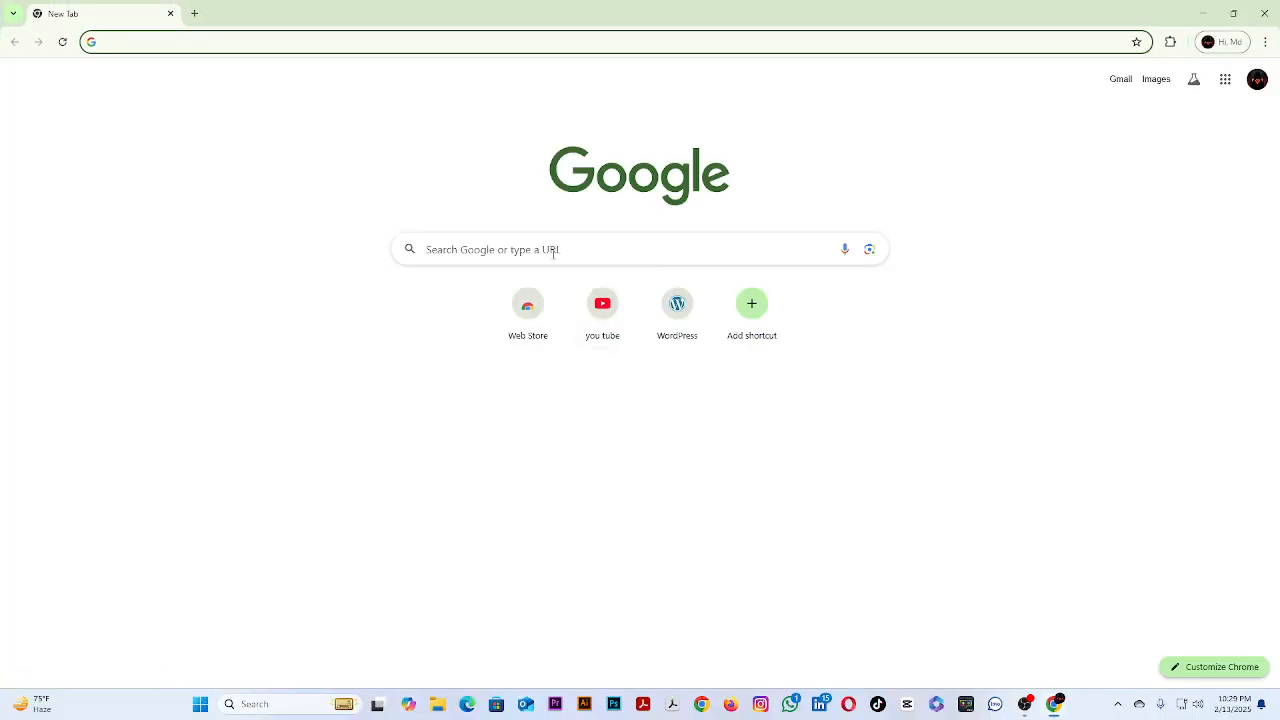
pyautogui.click(553, 250)
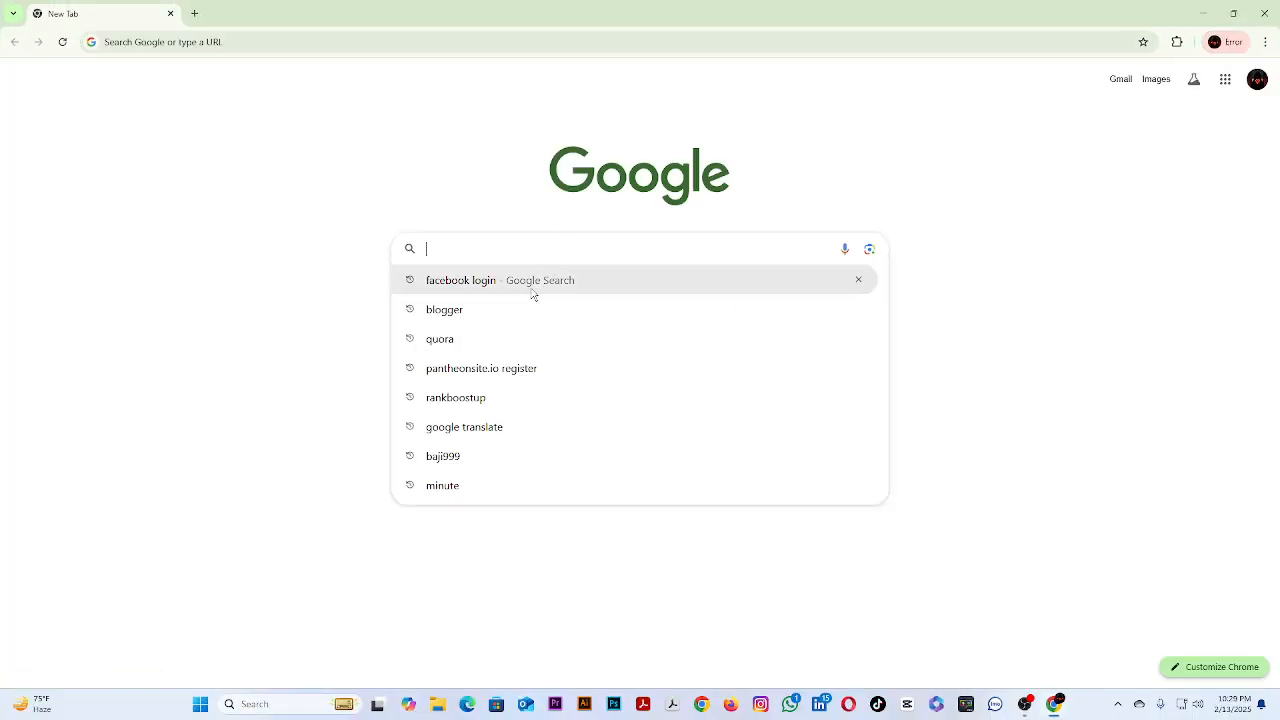
pyautogui.click(533, 285)
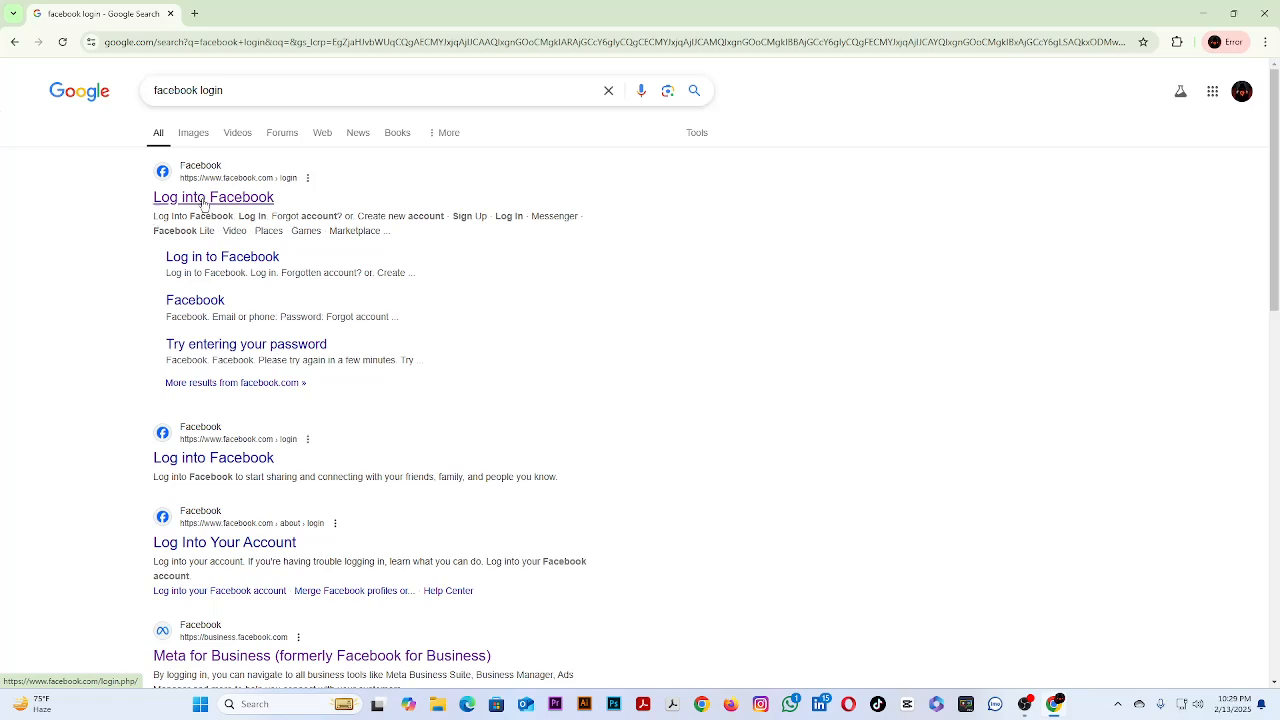
pyautogui.click(204, 204)
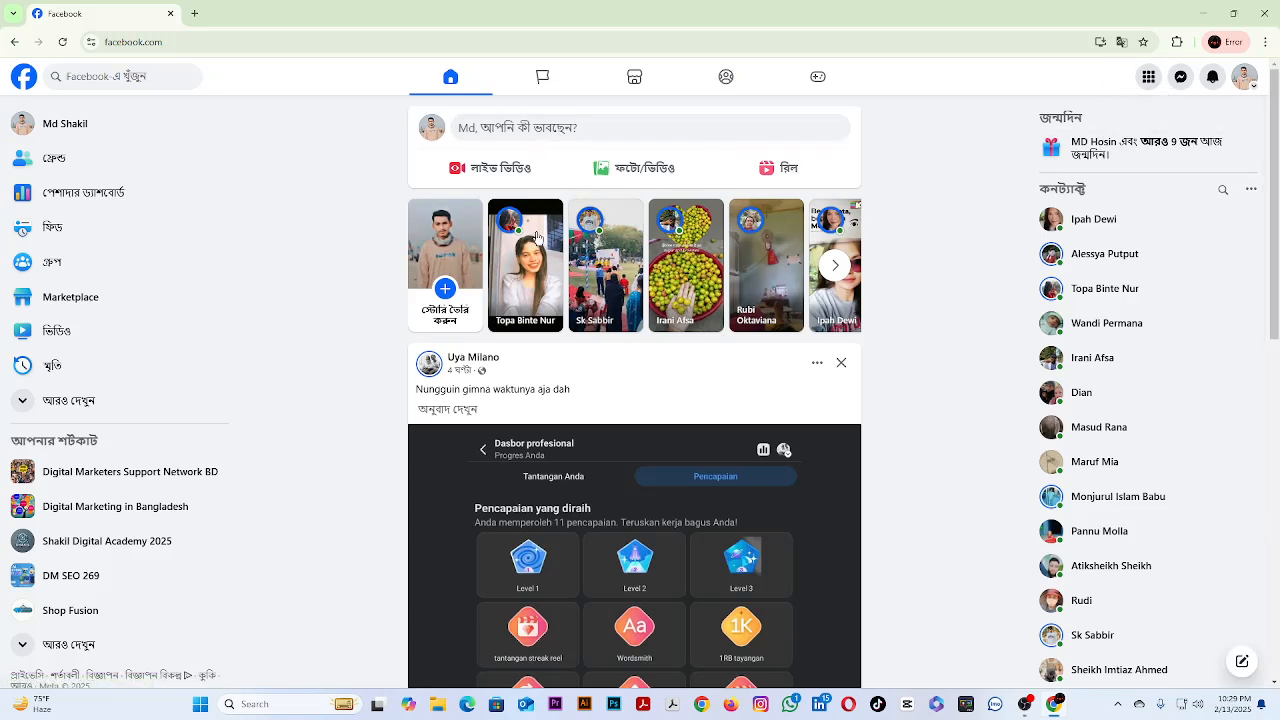
# Start creating a new public page (পাবলিক পেজ) from Facebook's Pages section and proceed to the page details form.
pyautogui.click(539, 88)
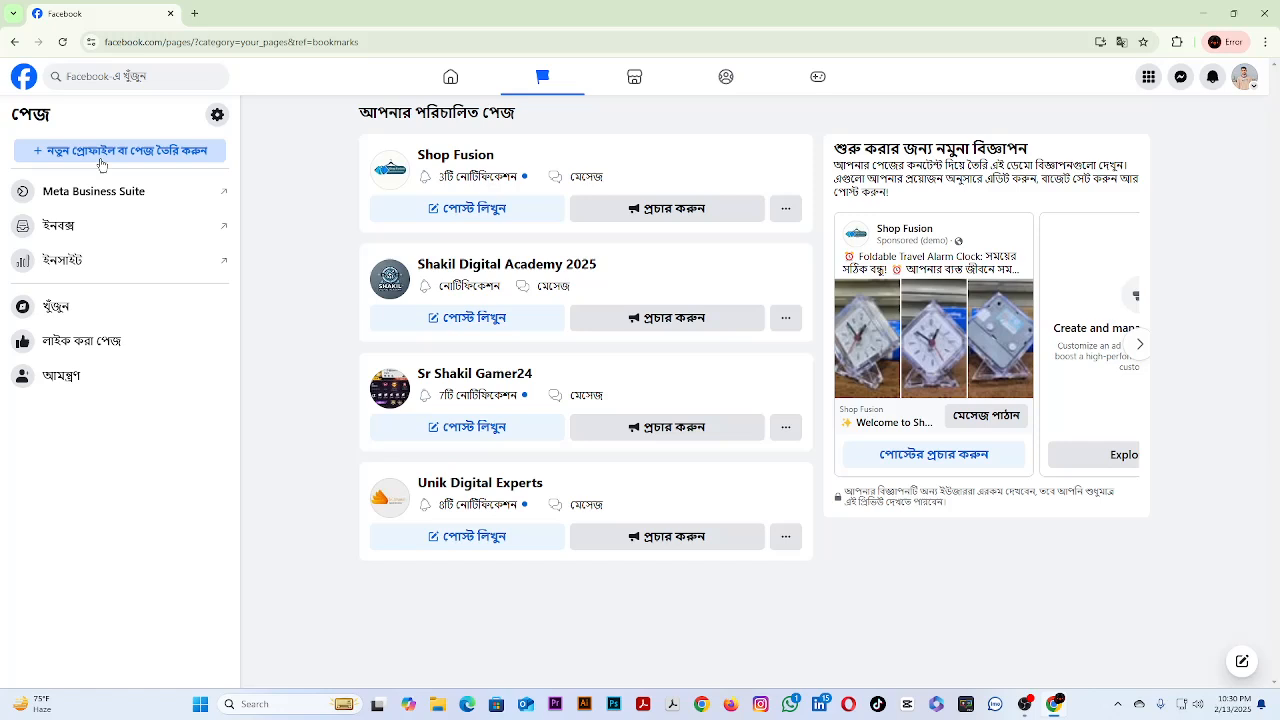
pyautogui.click(101, 165)
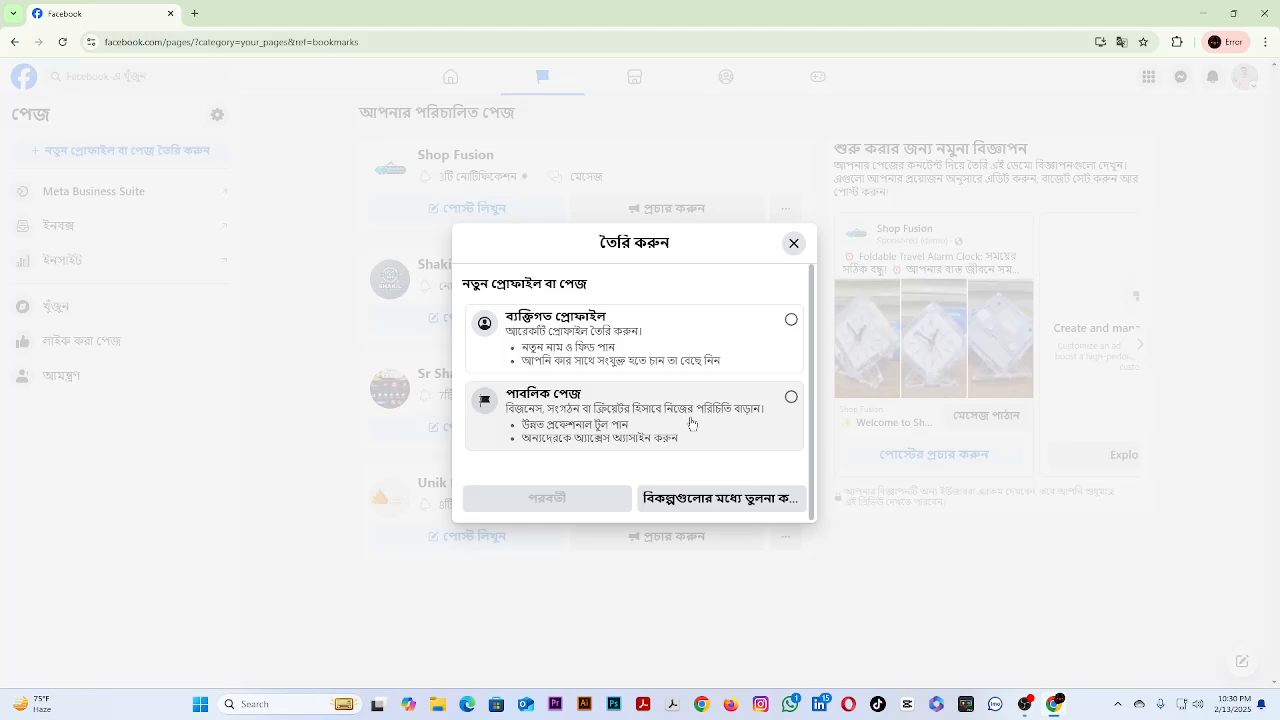
pyautogui.click(733, 413)
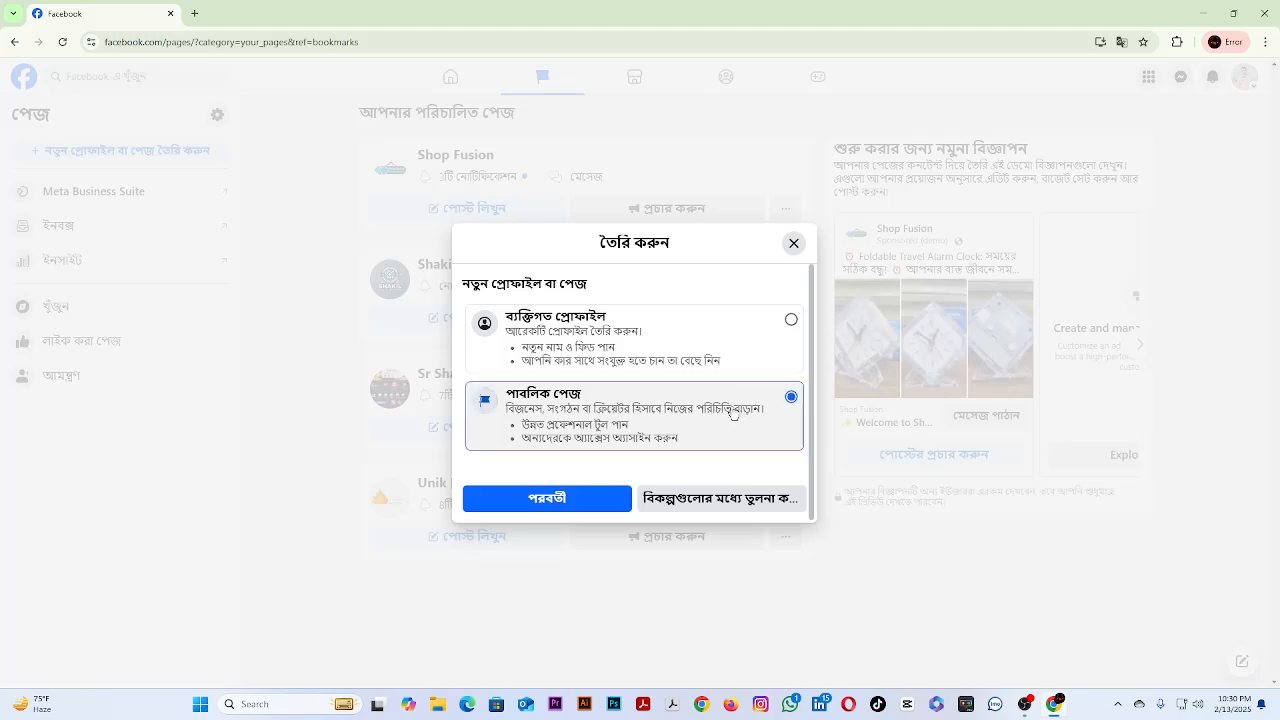
pyautogui.click(543, 499)
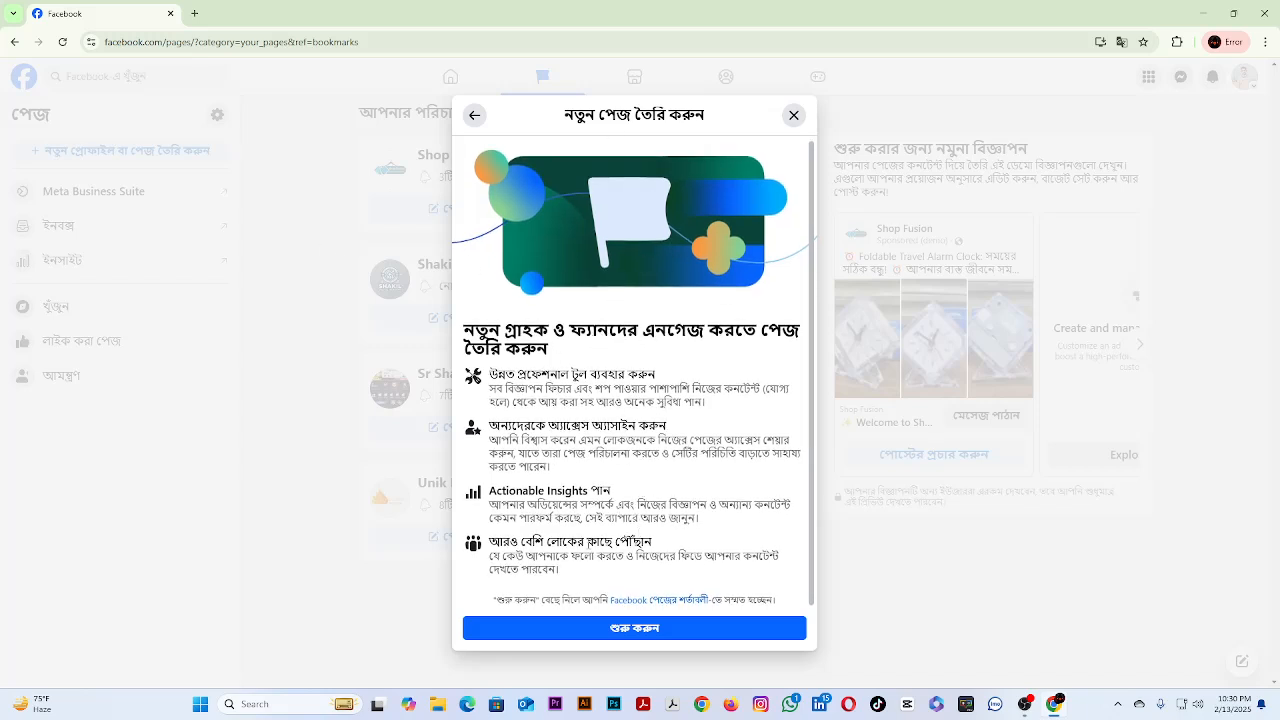
pyautogui.click(652, 634)
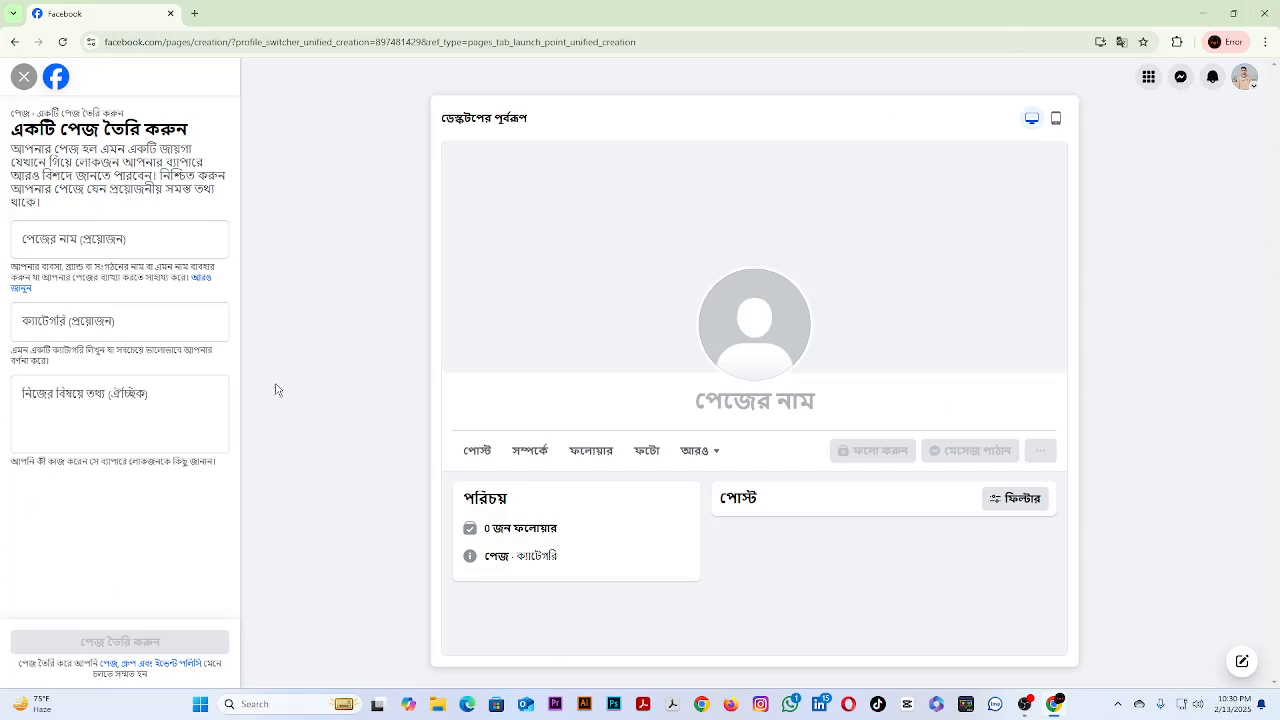
# Name the new page with the owner's name followed by IT.
pyautogui.click(111, 238)
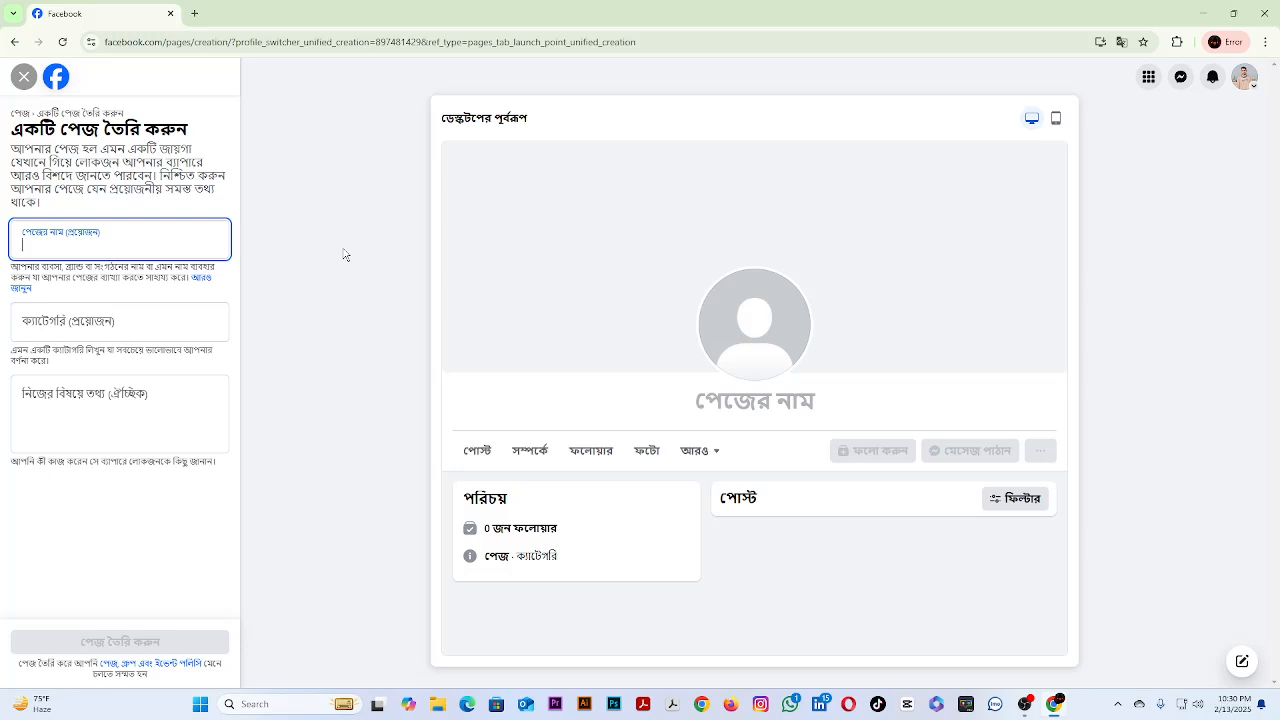
pyautogui.write('Sr')
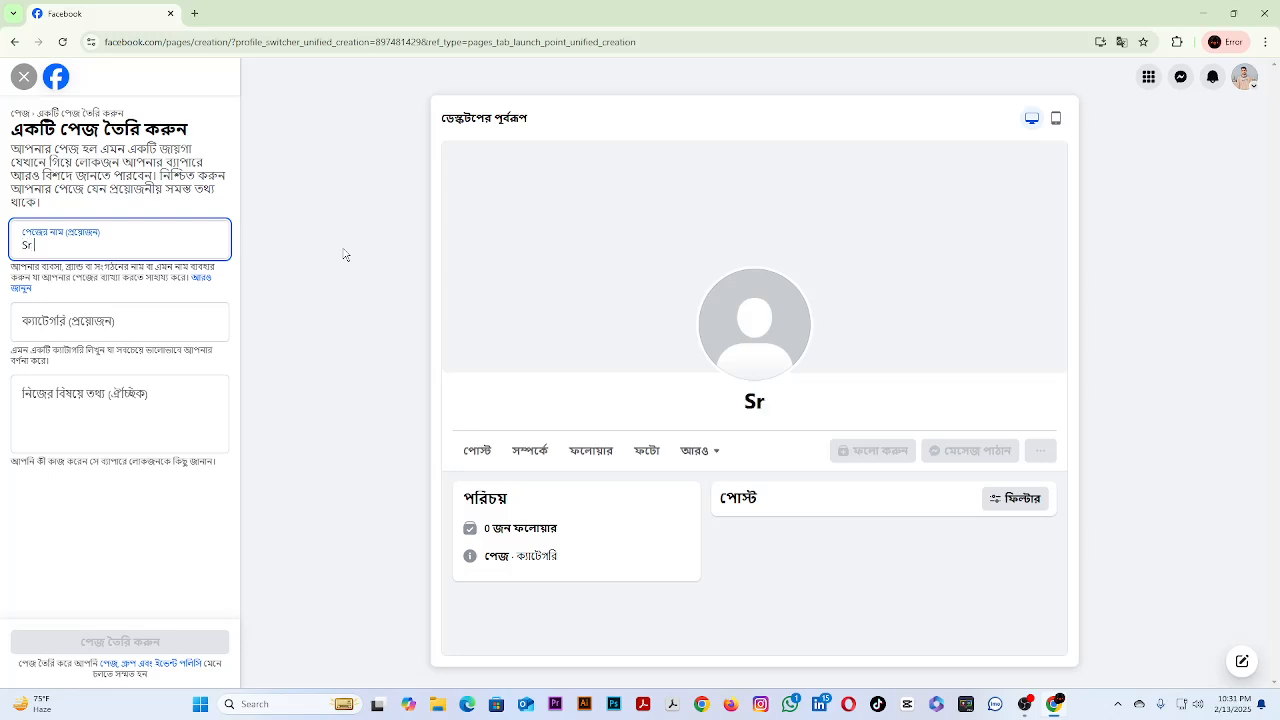
pyautogui.write(' Shakil')
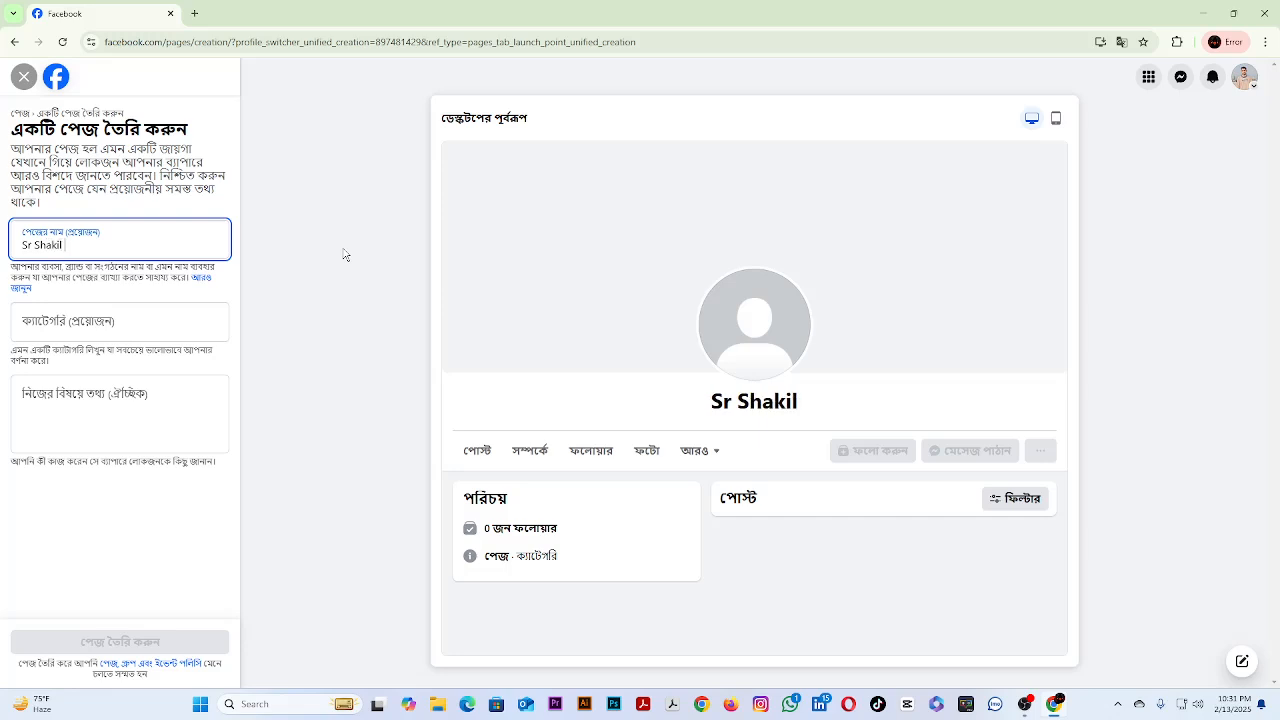
pyautogui.write(' IT')
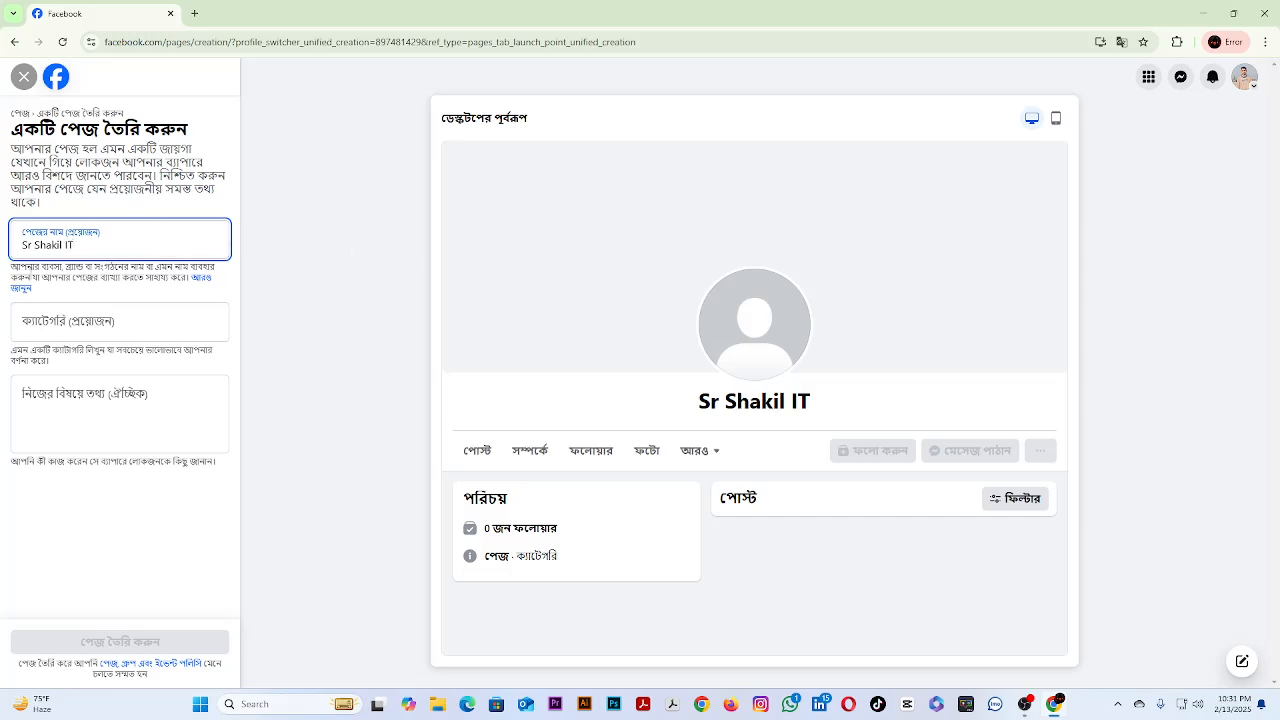
# Search the page categories for Digital and choose কম্পিউটার কোম্পানি.
pyautogui.click(98, 336)
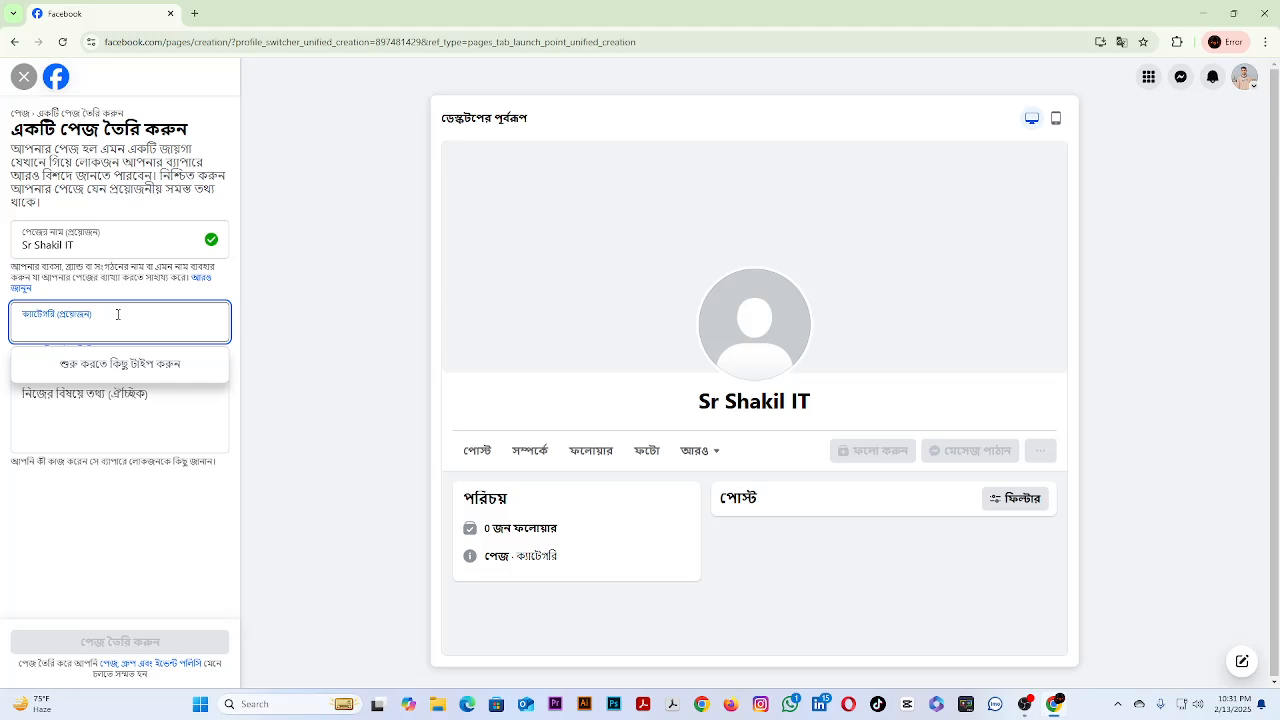
pyautogui.click(145, 428)
pyautogui.click(157, 325)
pyautogui.write('d')
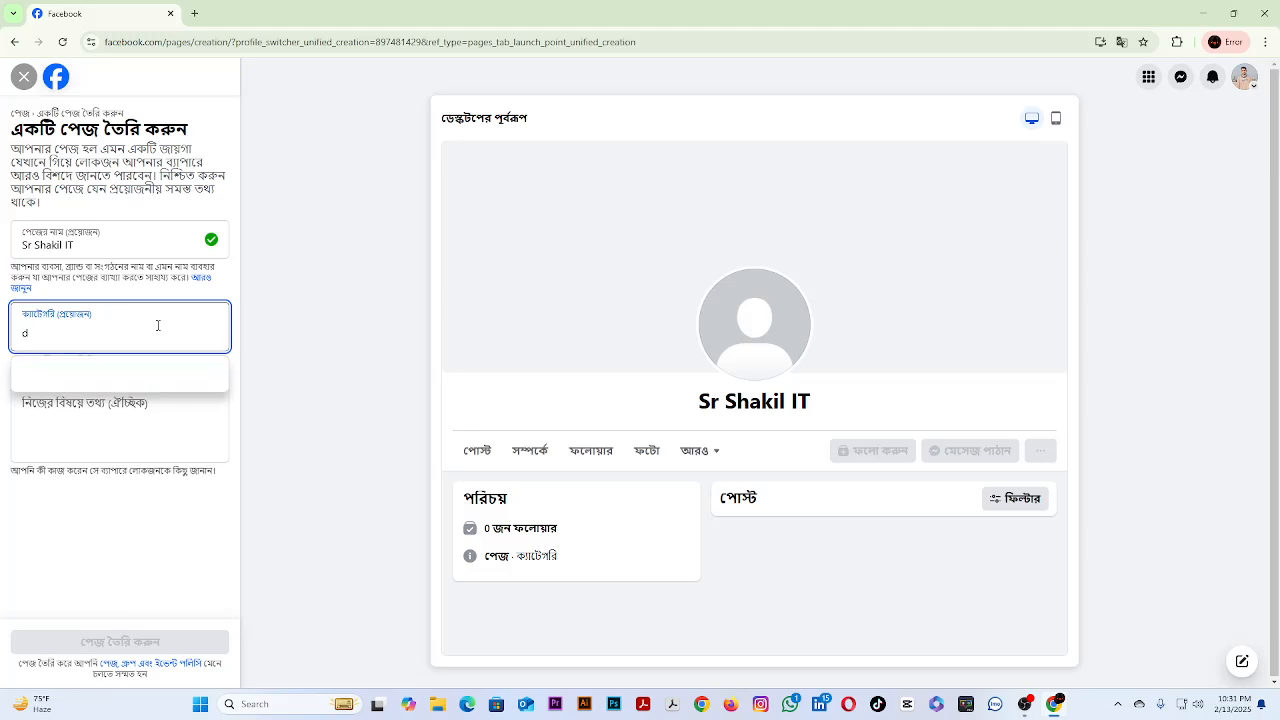
pyautogui.press('BackSpace')
pyautogui.write('Dig')
pyautogui.press('BackSpace')
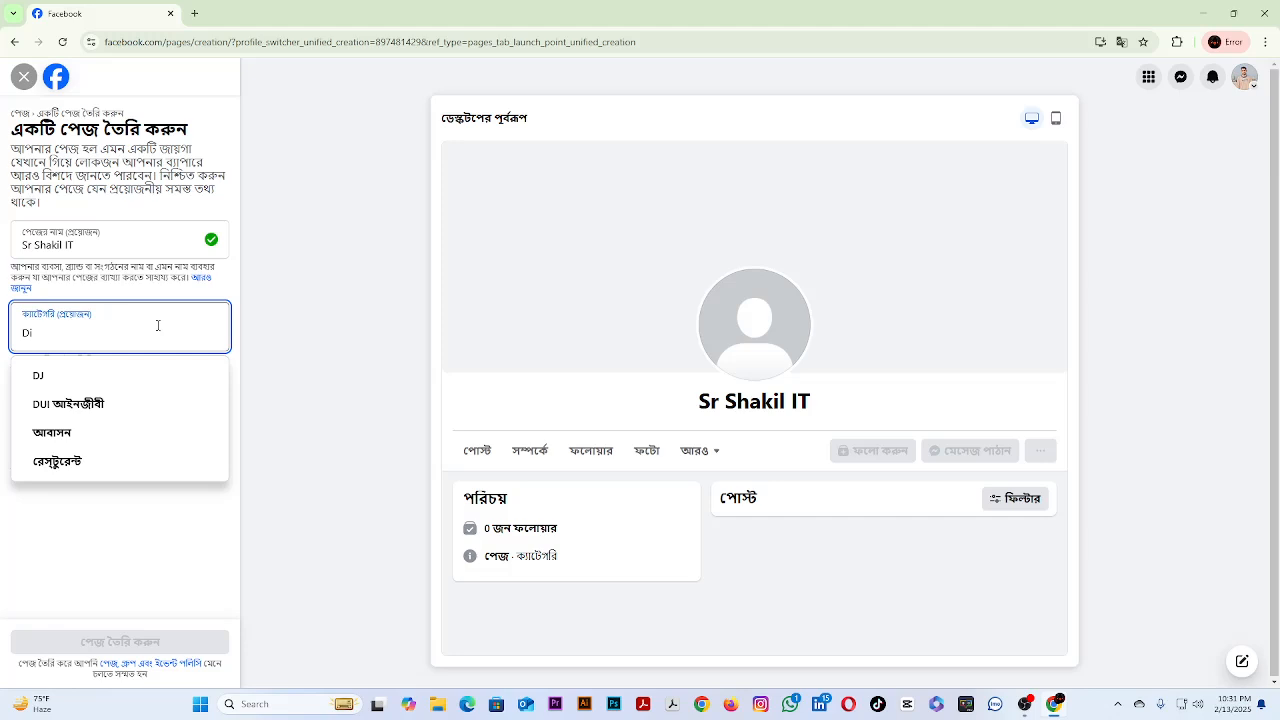
pyautogui.write('gital')
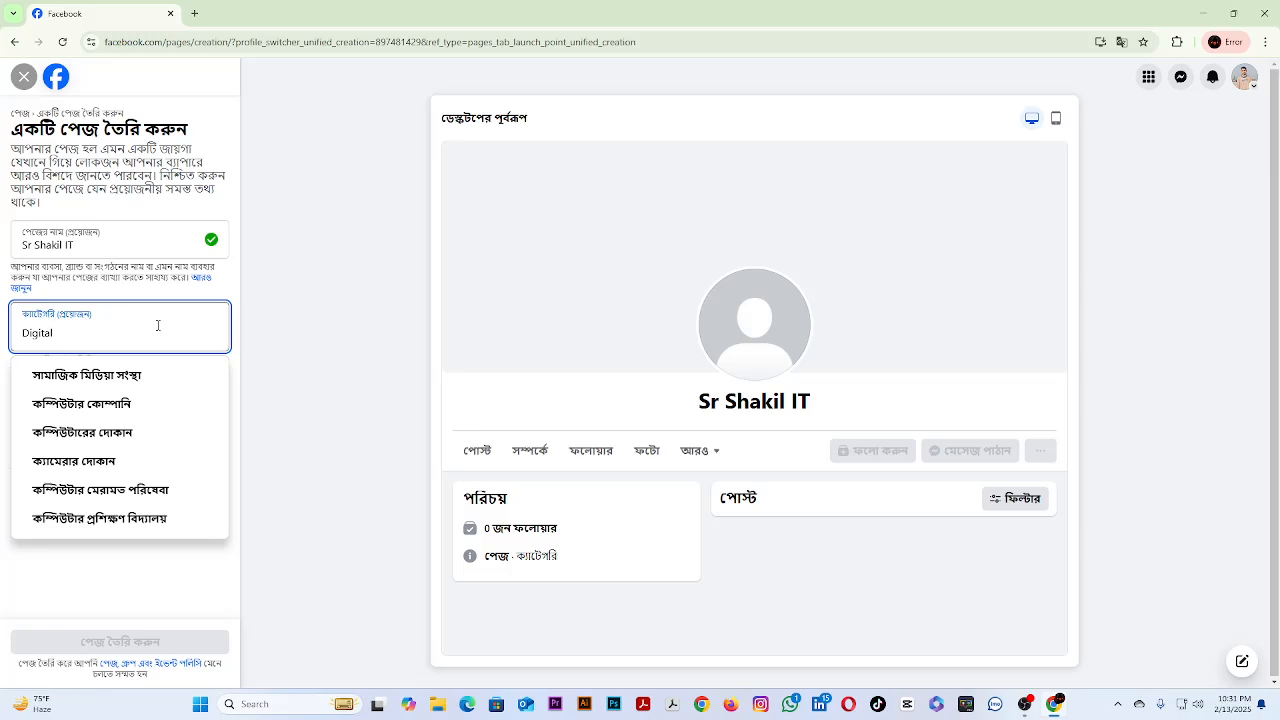
pyautogui.click(119, 408)
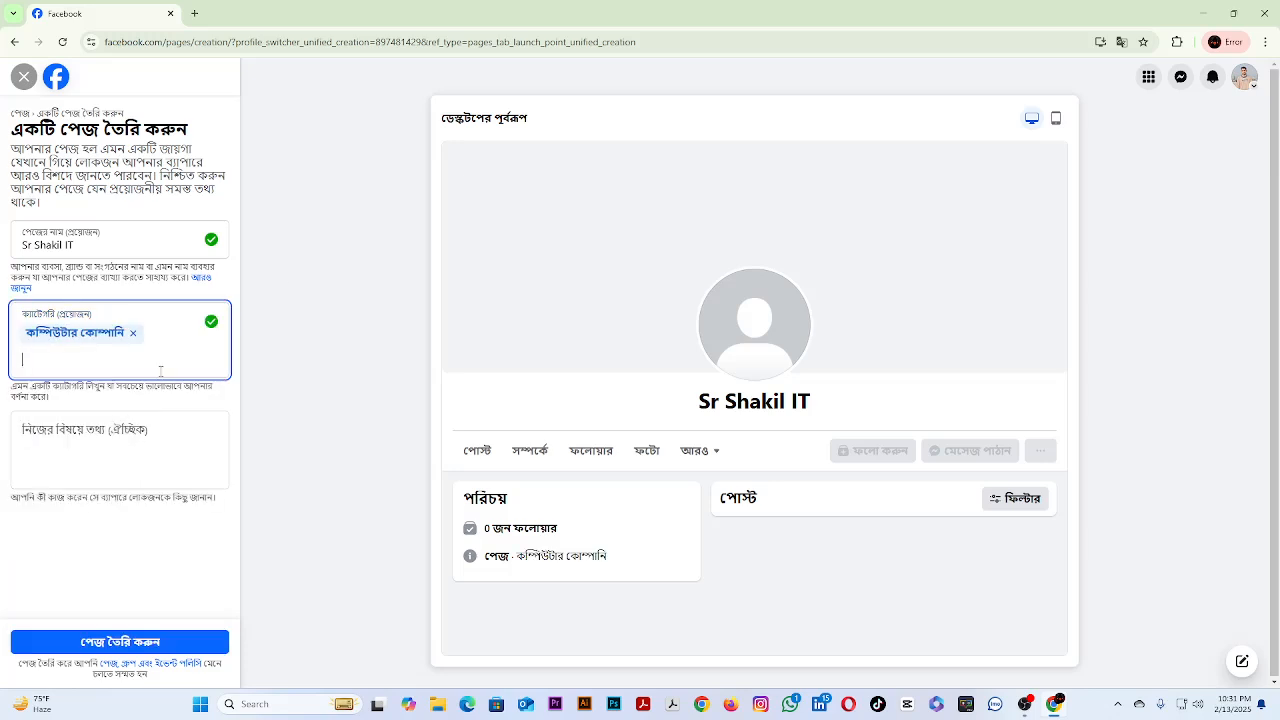
# Leave the page form at the bio field and open ChatGPT in a maximized Chrome window under the Sr profile.
pyautogui.click(73, 440)
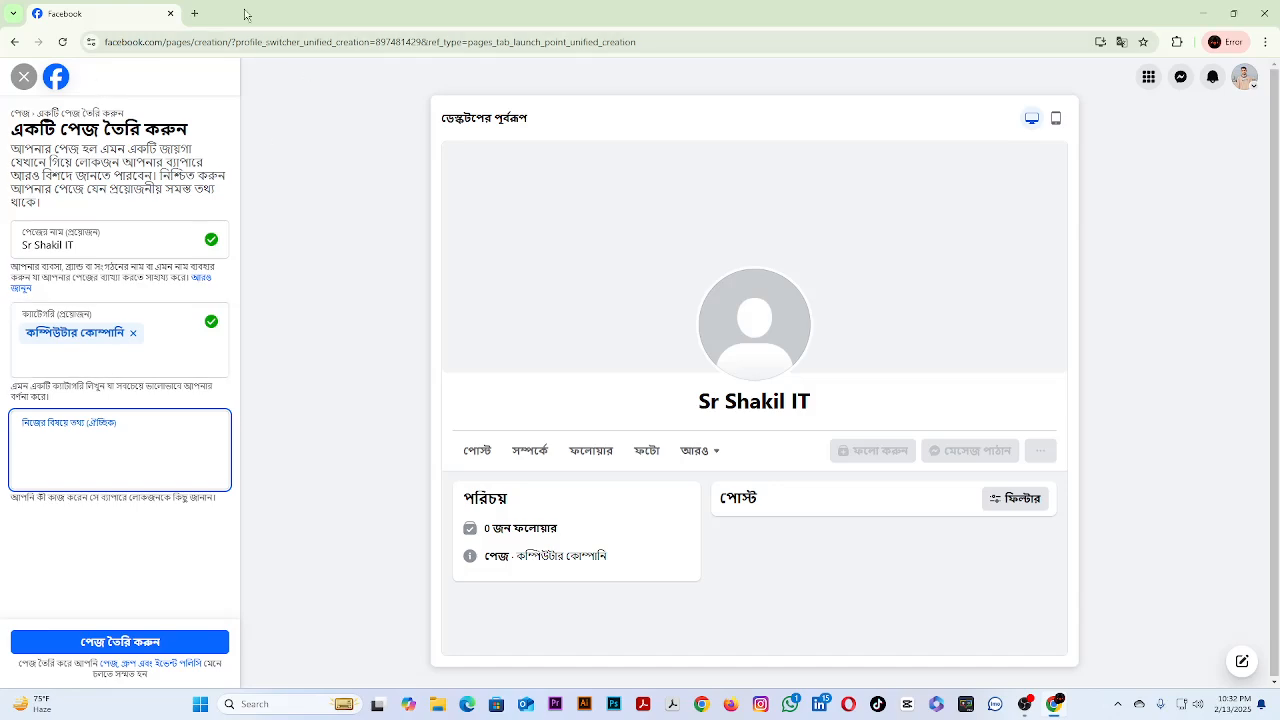
pyautogui.click(1203, 13)
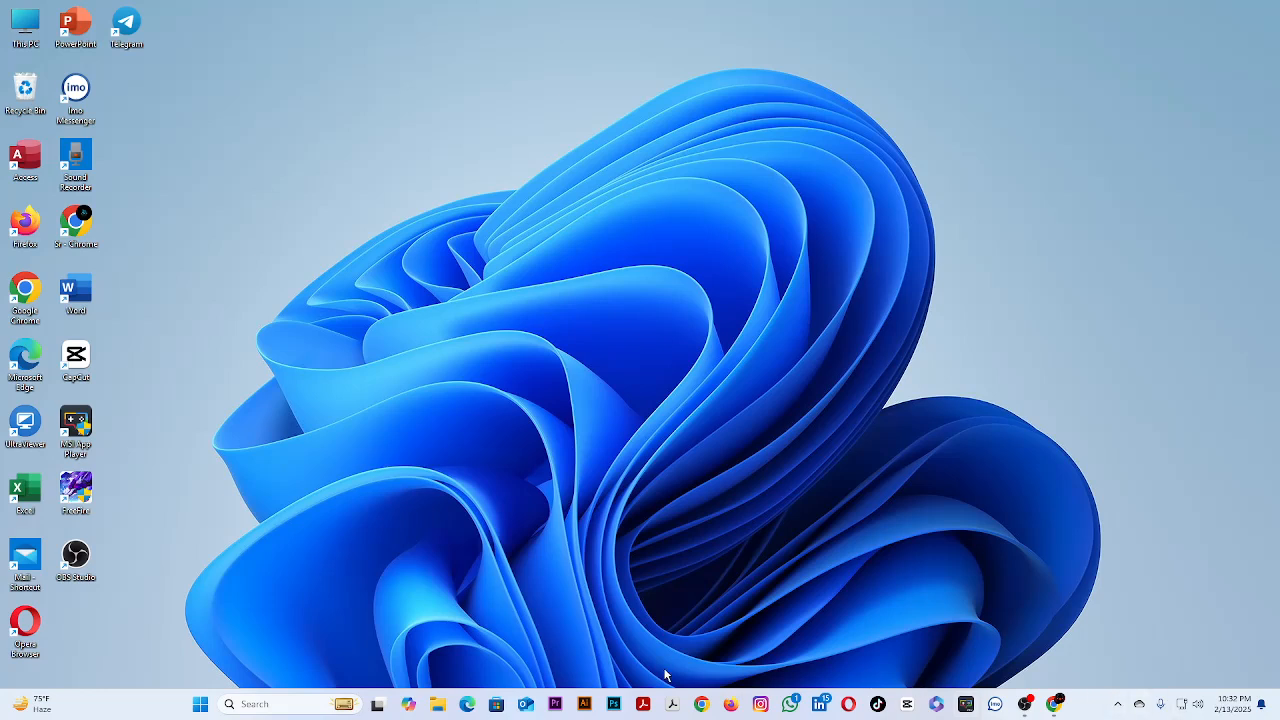
pyautogui.click(731, 704)
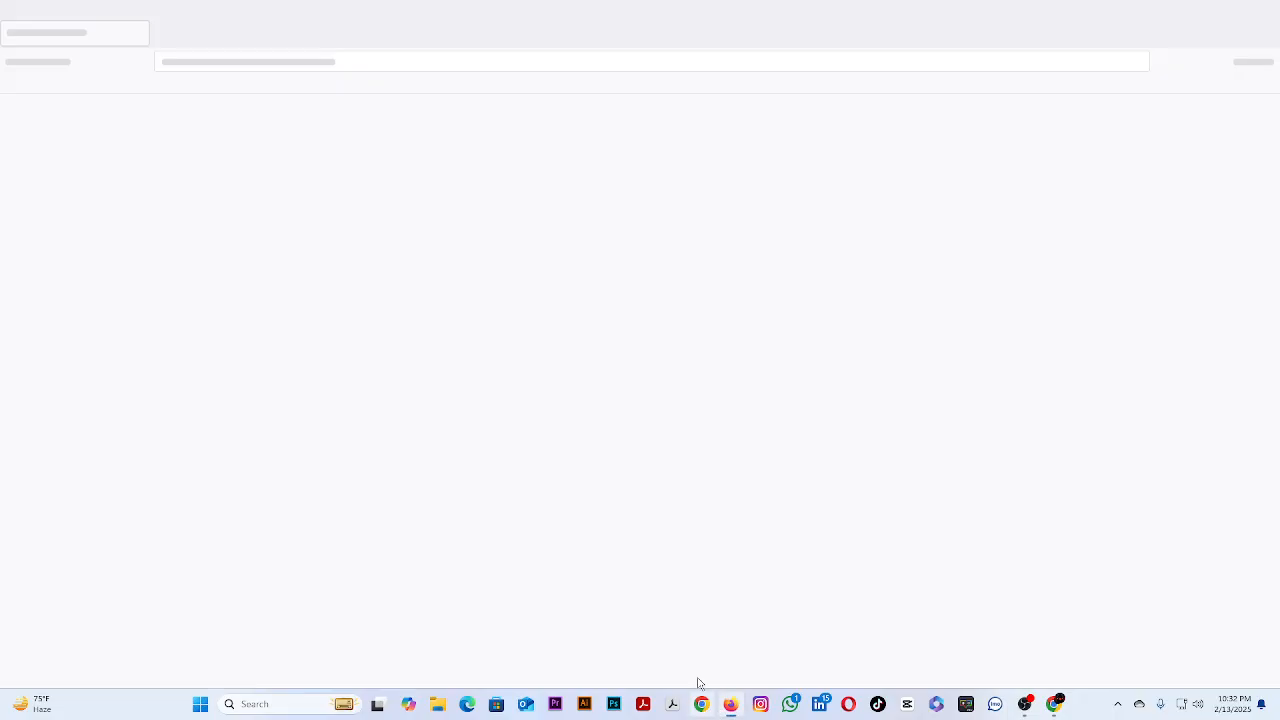
pyautogui.click(1270, 8)
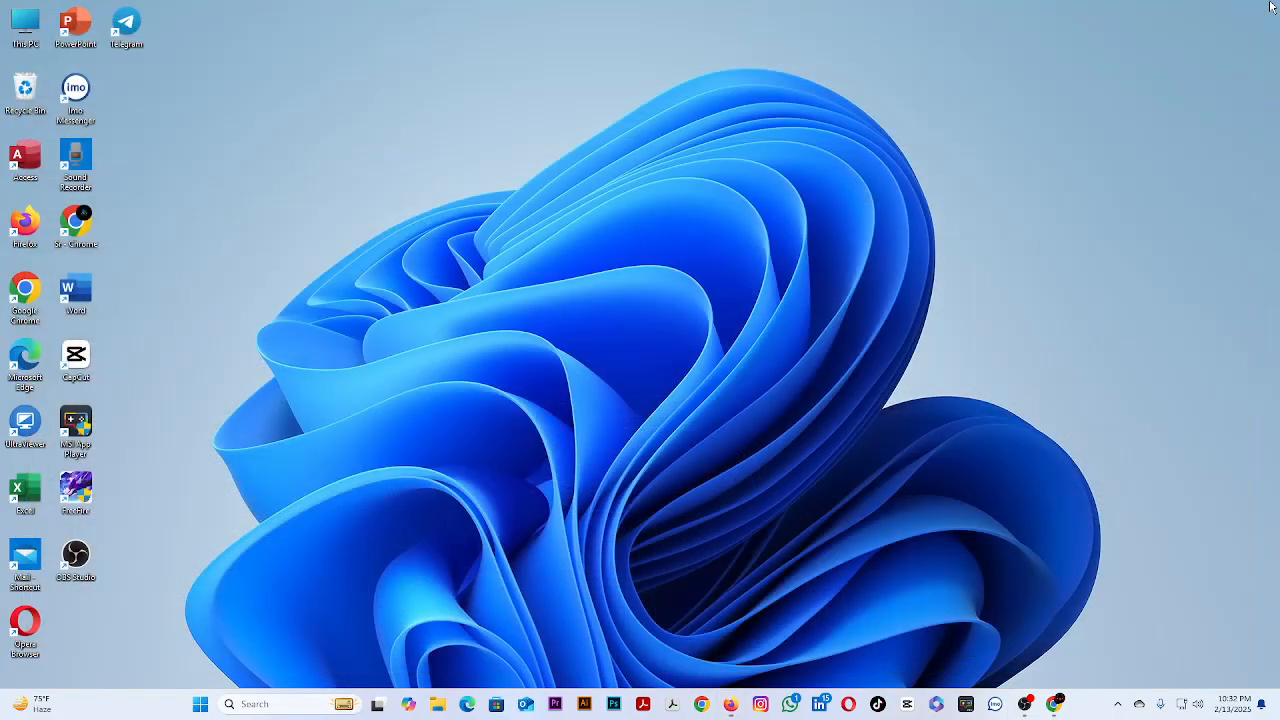
pyautogui.click(701, 704)
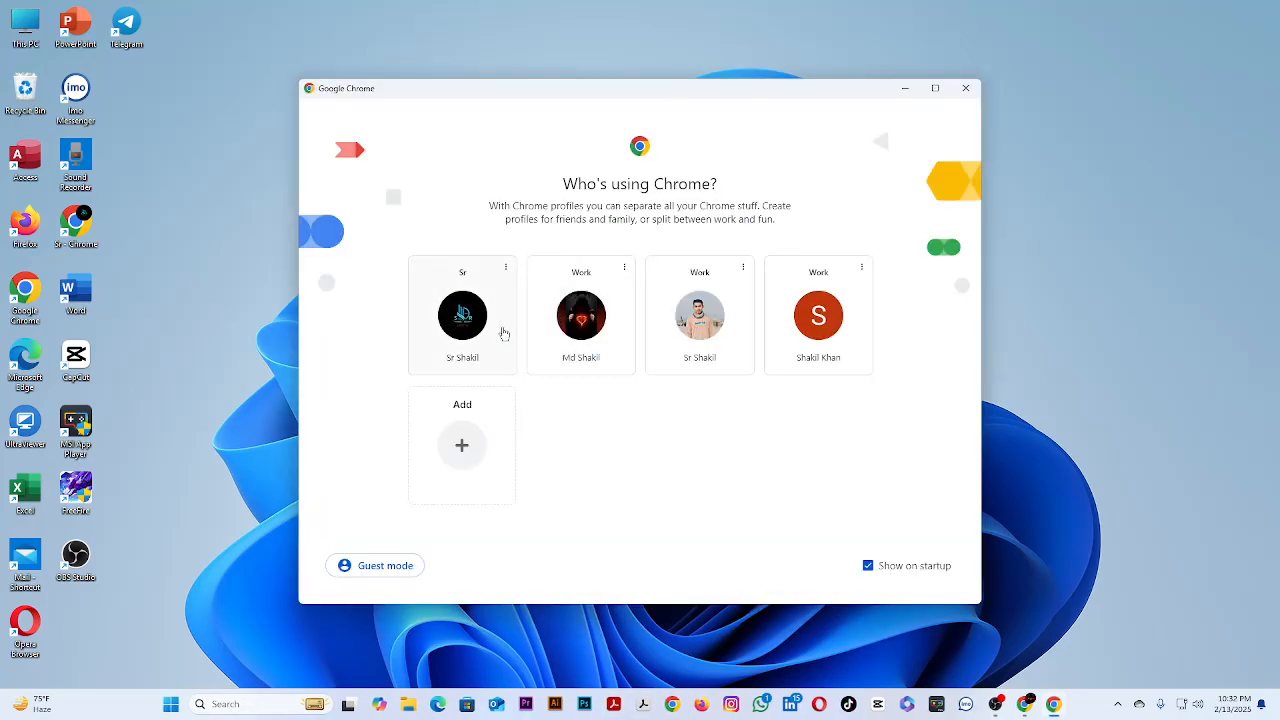
pyautogui.click(504, 333)
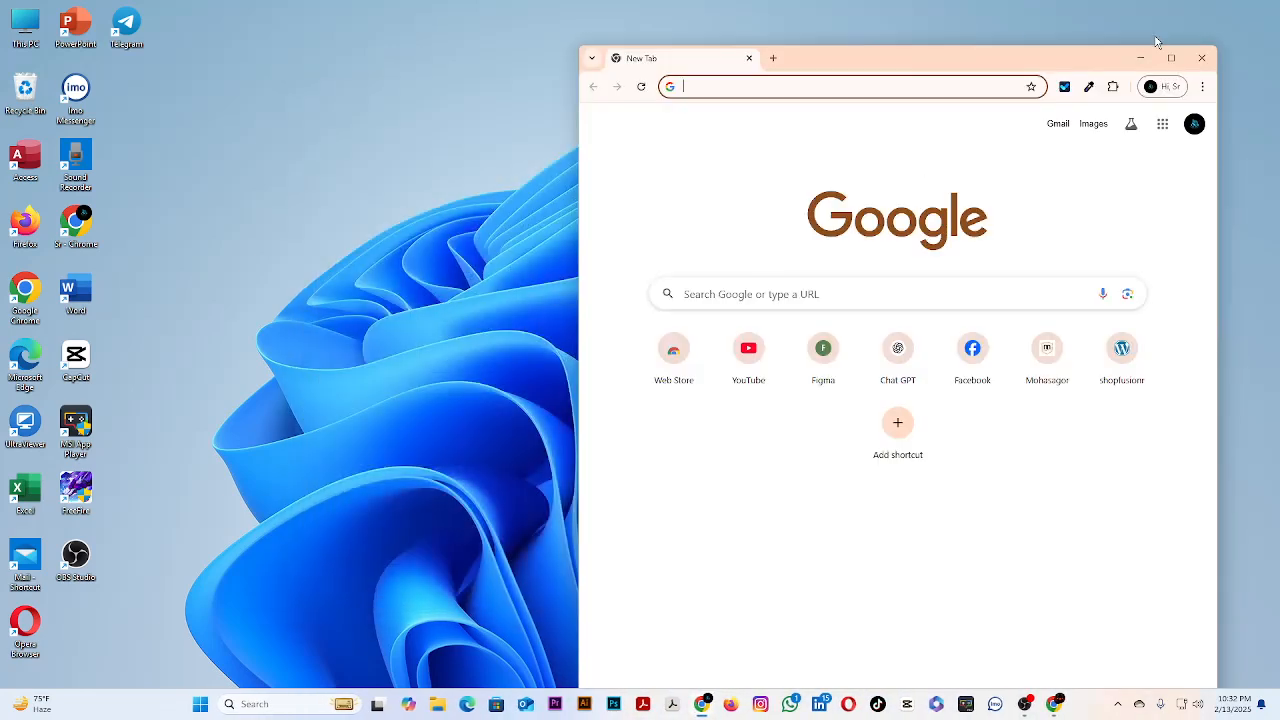
pyautogui.click(1170, 57)
pyautogui.click(597, 340)
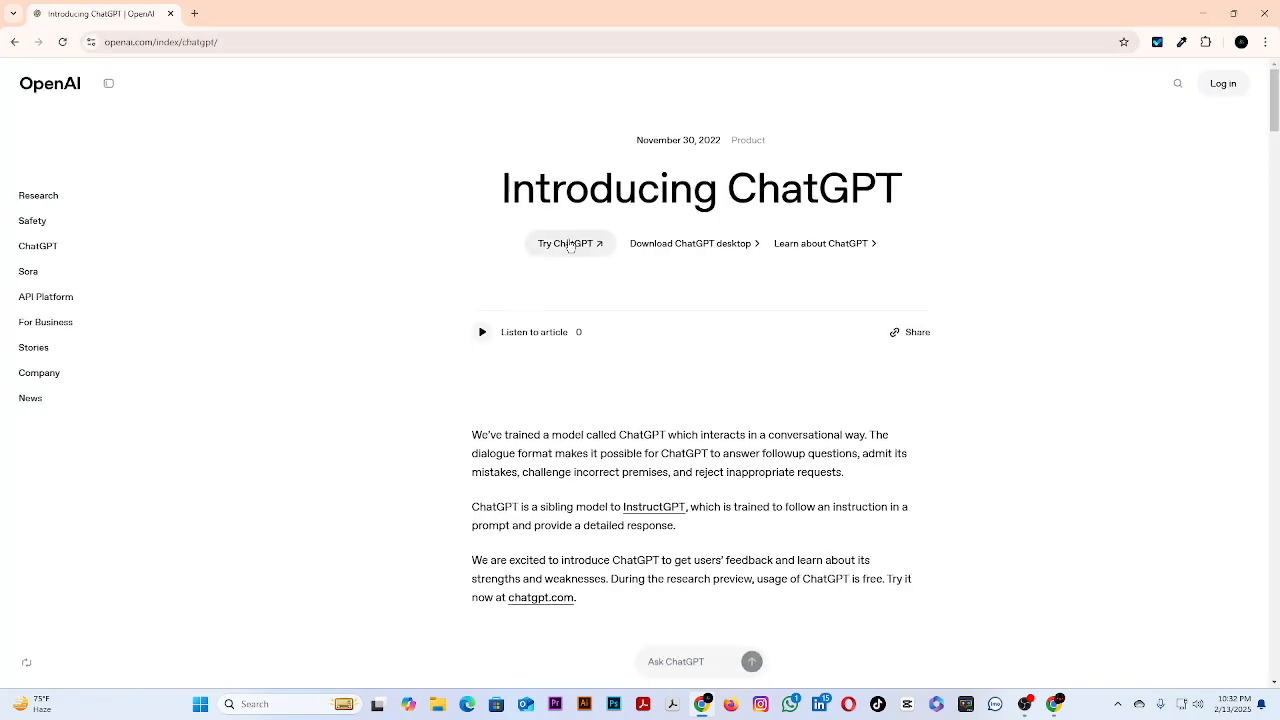
pyautogui.click(567, 244)
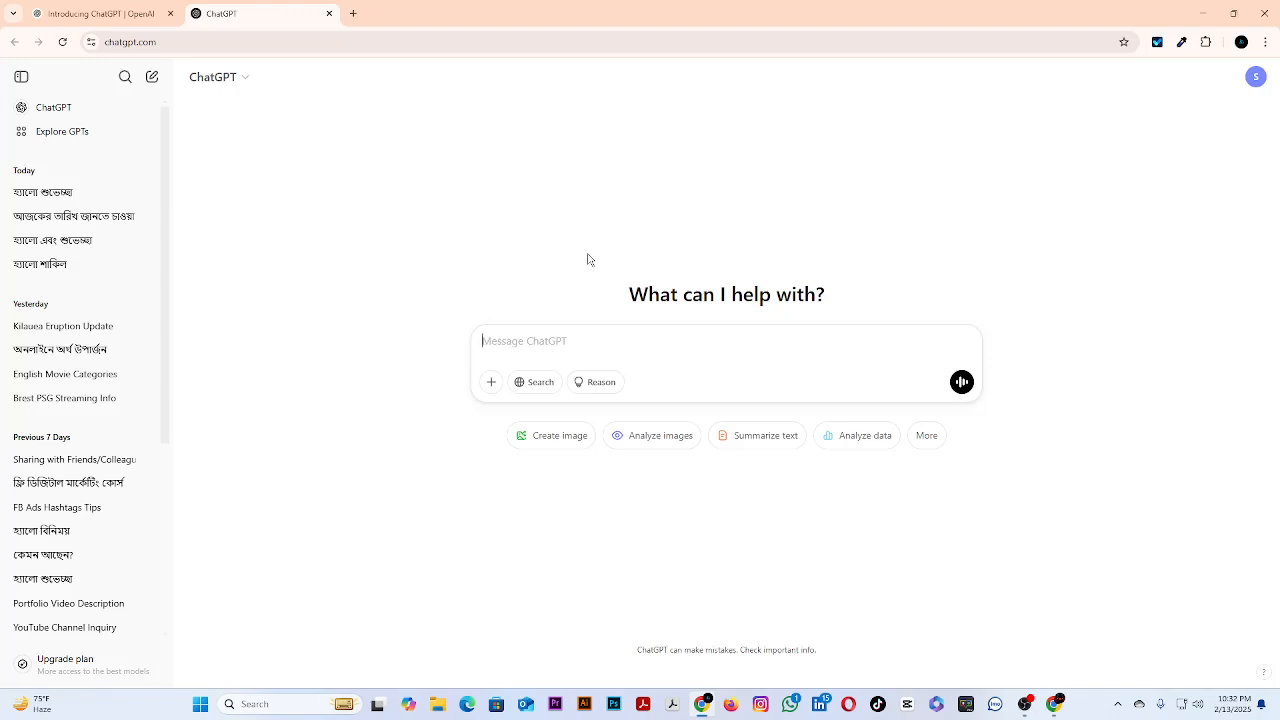
# Ask ChatGPT for a bio by sending the new page's name followed by Facebook Page BIO.
pyautogui.write('Sr Shakil IT Facebook P')
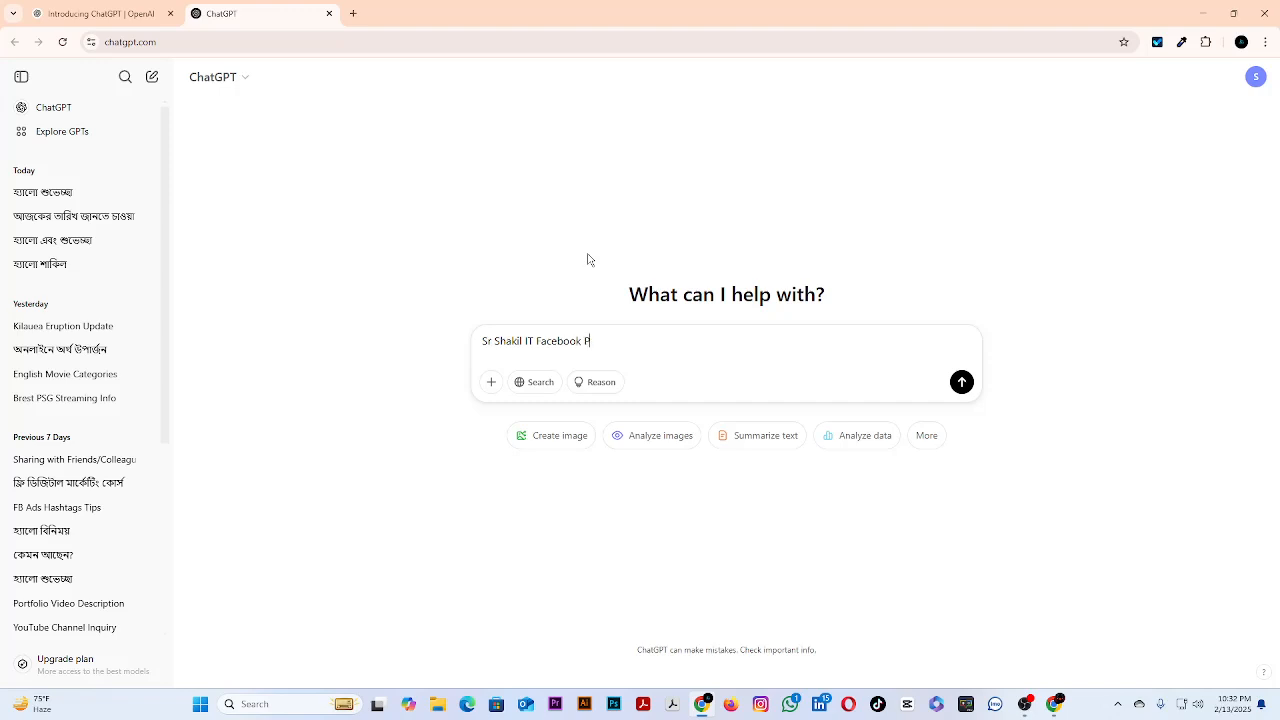
pyautogui.write('age BIO')
pyautogui.press('Return')
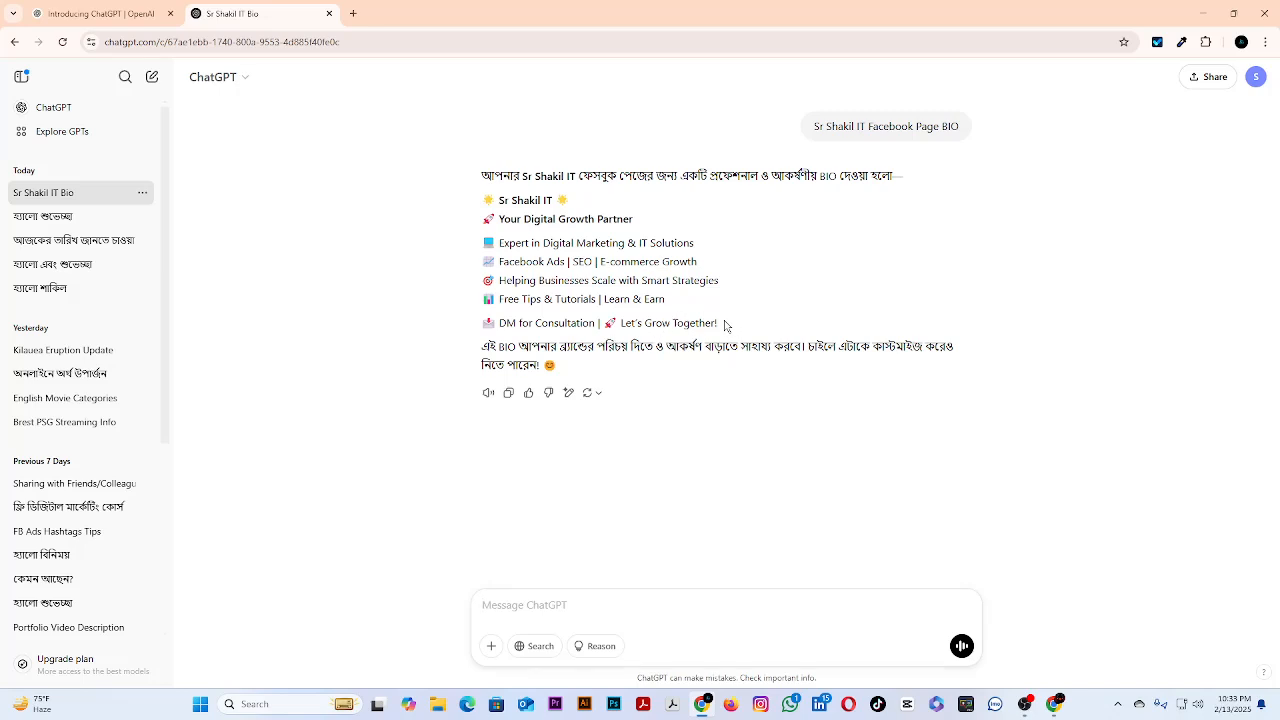
# Copy the generated bio text, from the page name line through Let's Grow Together!
pyautogui.moveTo(726, 326); pyautogui.dragTo(483, 205)
pyautogui.rightClick(545, 220)
pyautogui.click(610, 240)
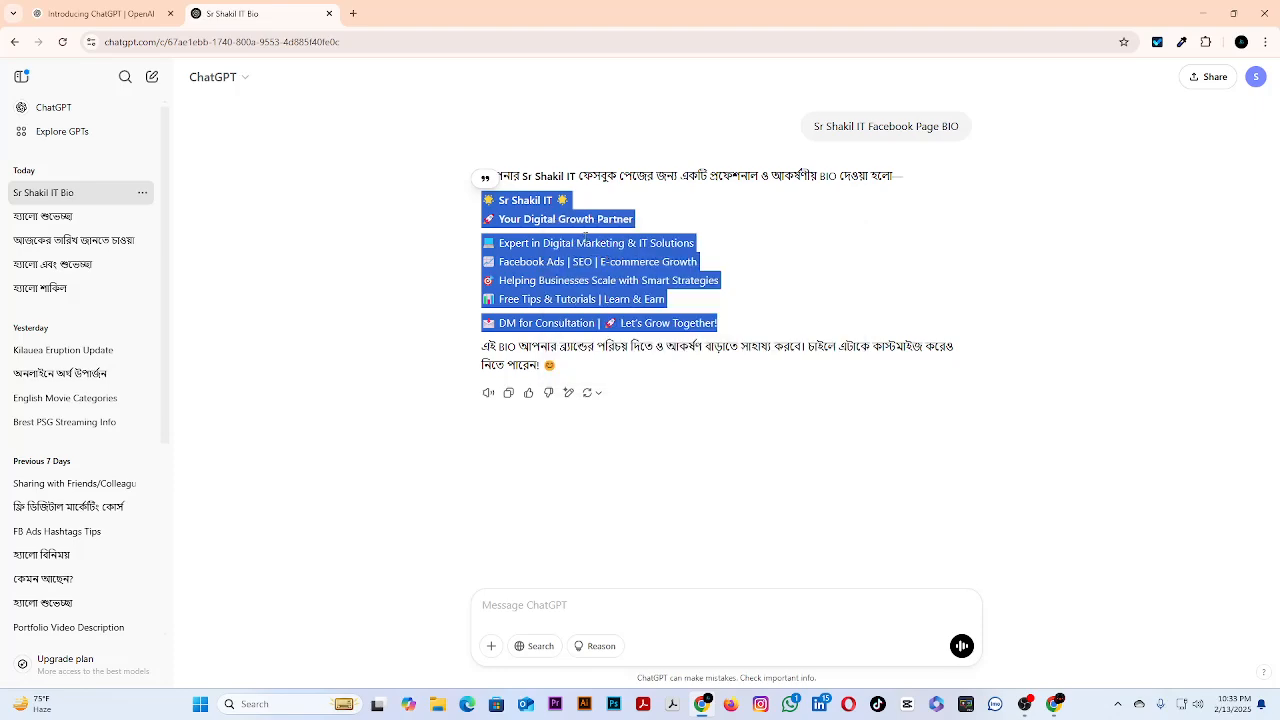
# Return to the Facebook page form, paste the copied text into the bio field, and try to create the page.
pyautogui.moveTo(1054, 704)
pyautogui.click(1000, 630)
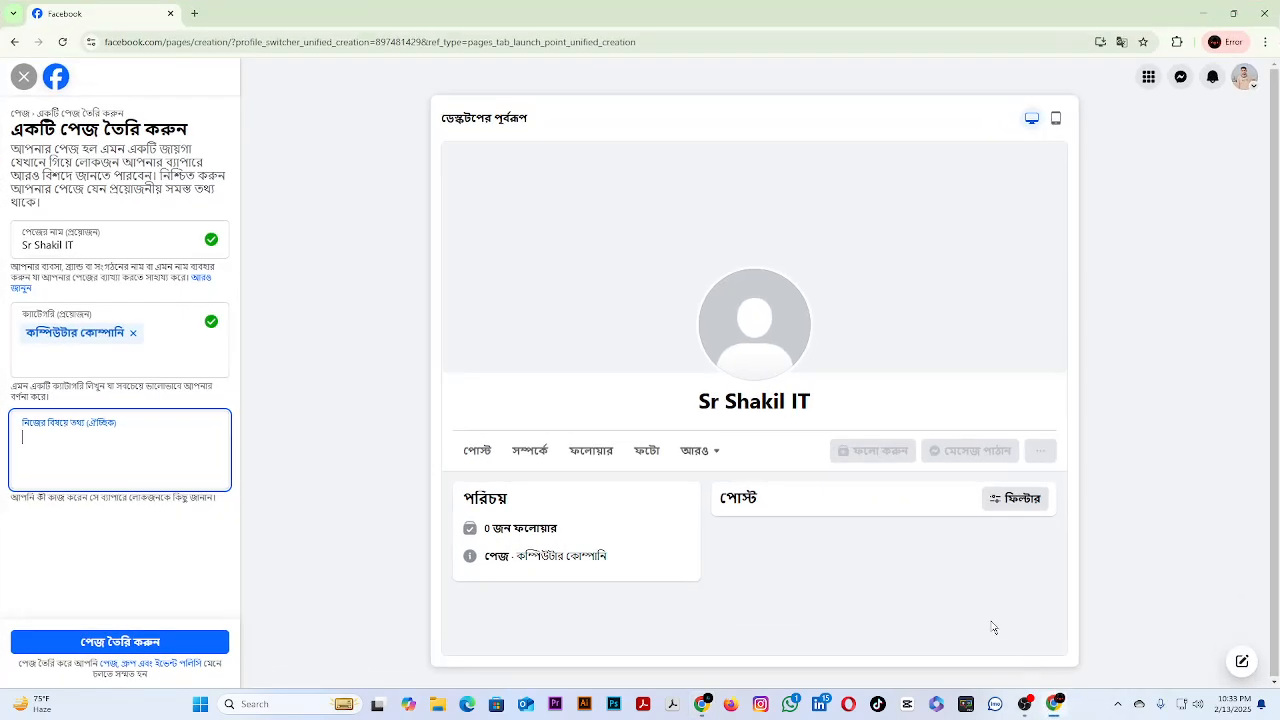
pyautogui.click(155, 432)
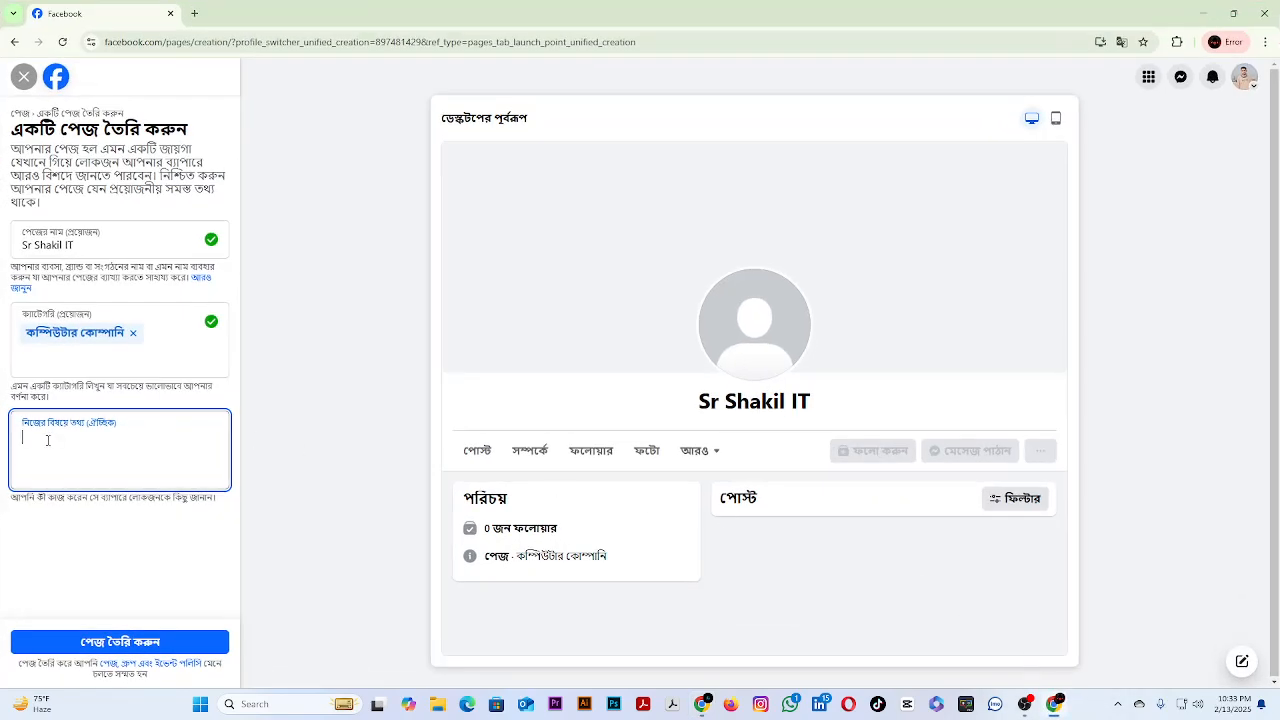
pyautogui.hotkey('ctrl', 'v')
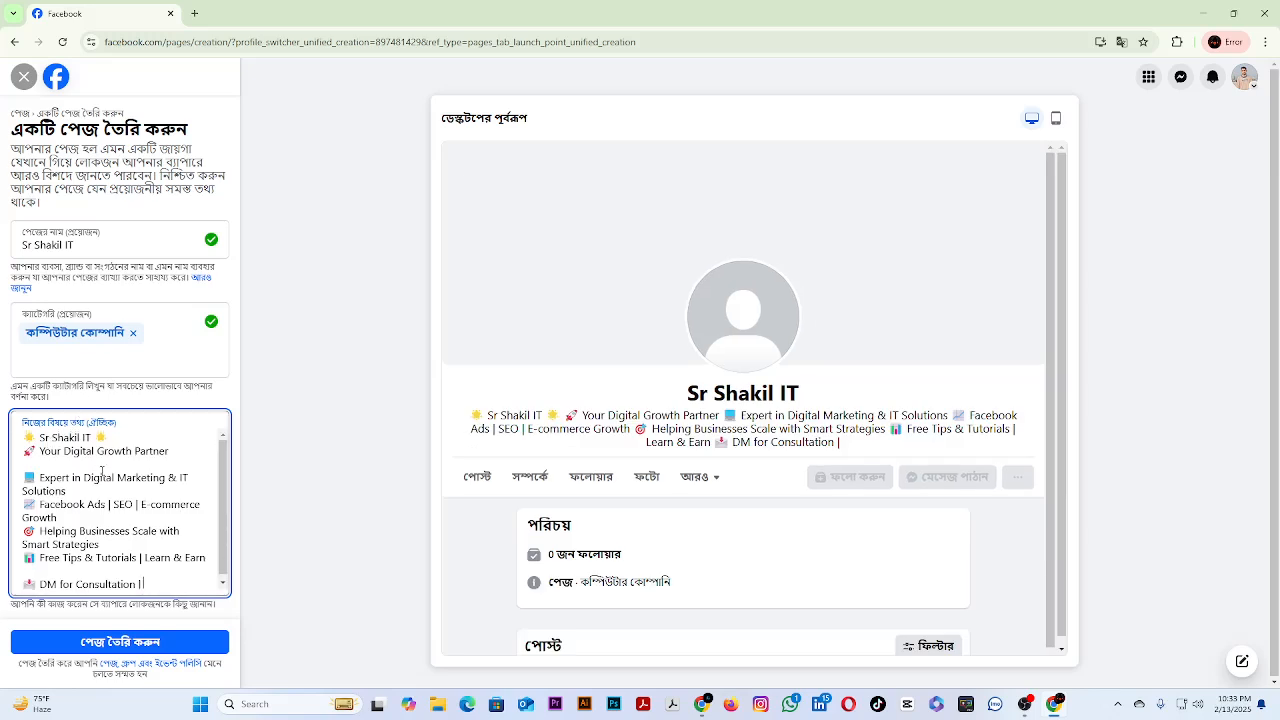
pyautogui.scroll(-1, 104, 474)
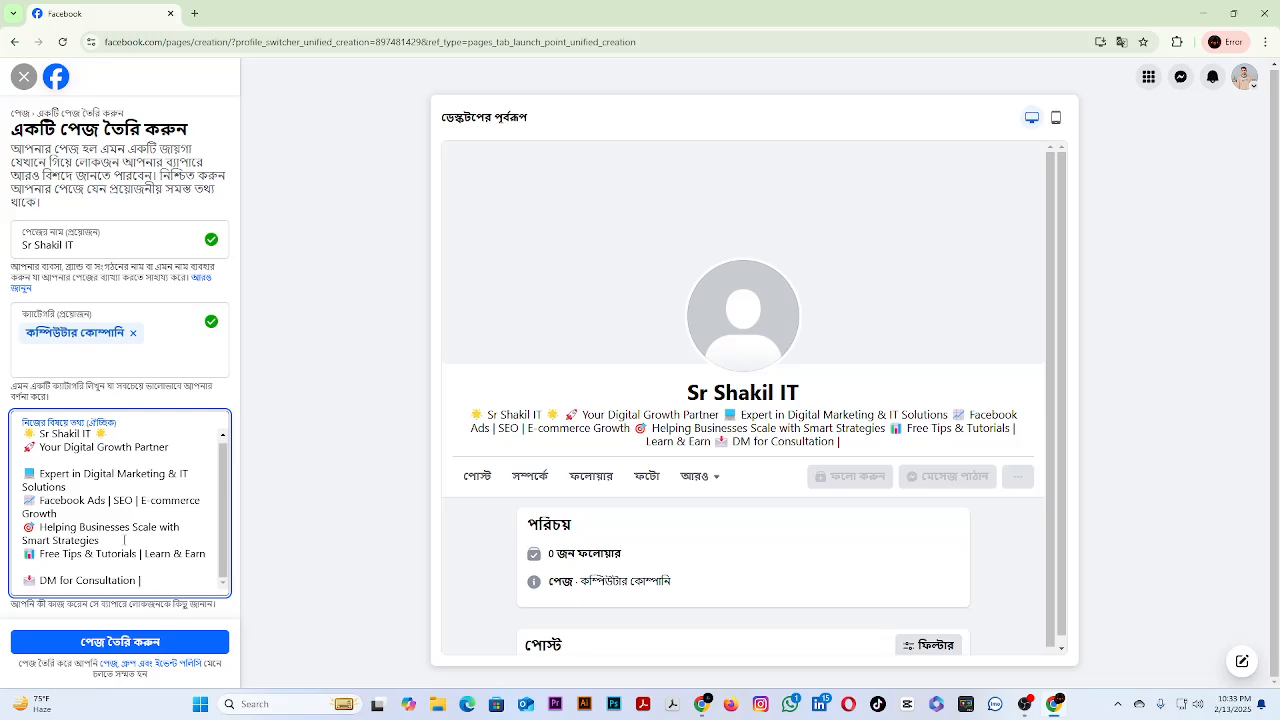
pyautogui.click(107, 651)
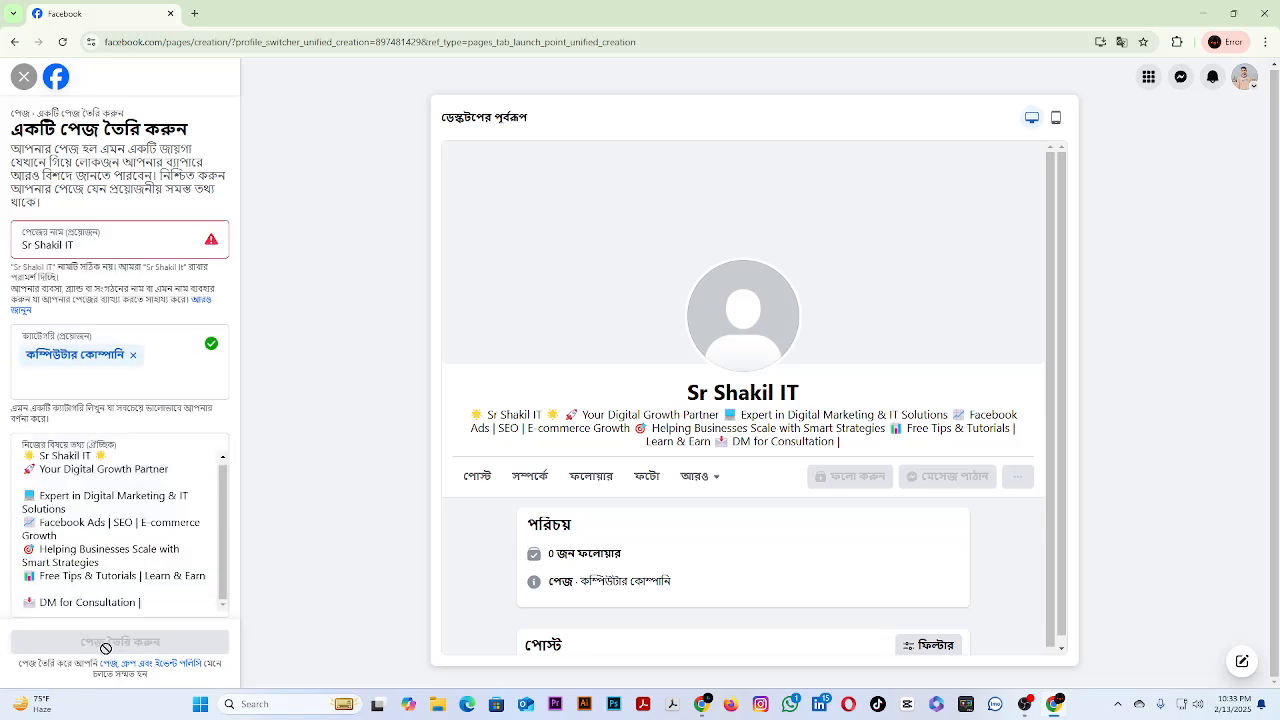
# Add the word Institute to the end of the page name and try to create the page.
pyautogui.click(95, 245)
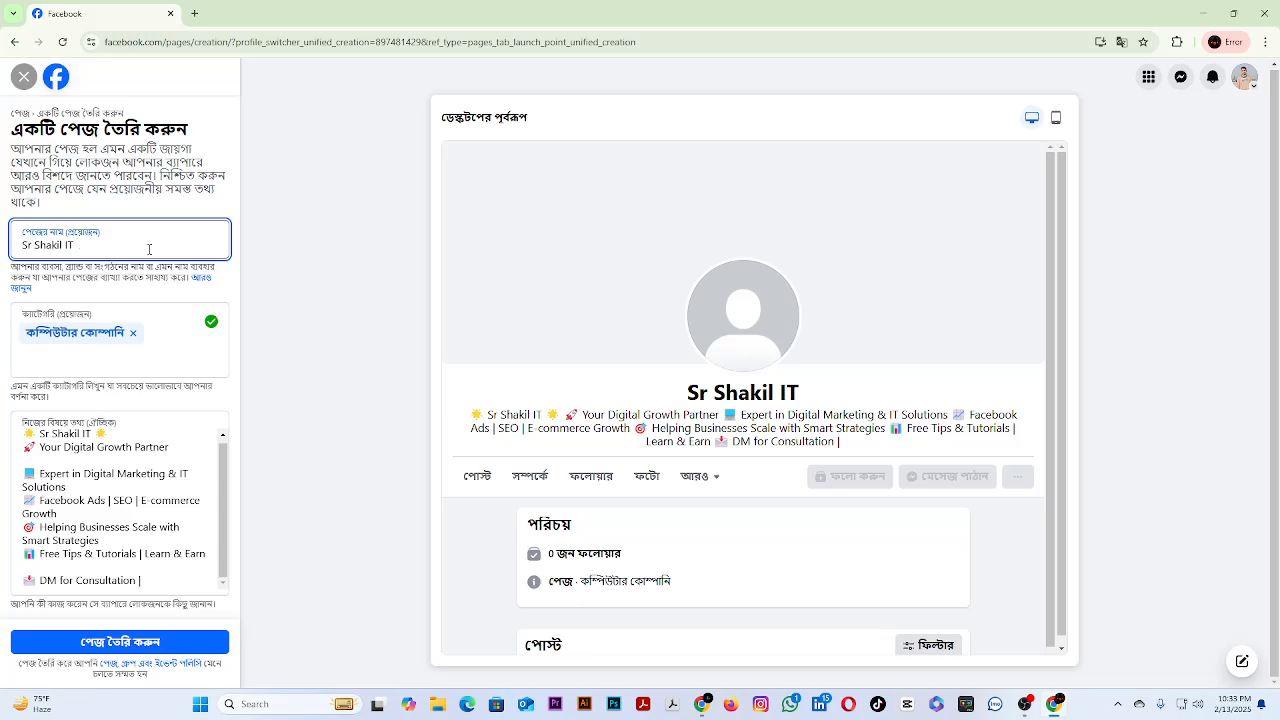
pyautogui.write('I')
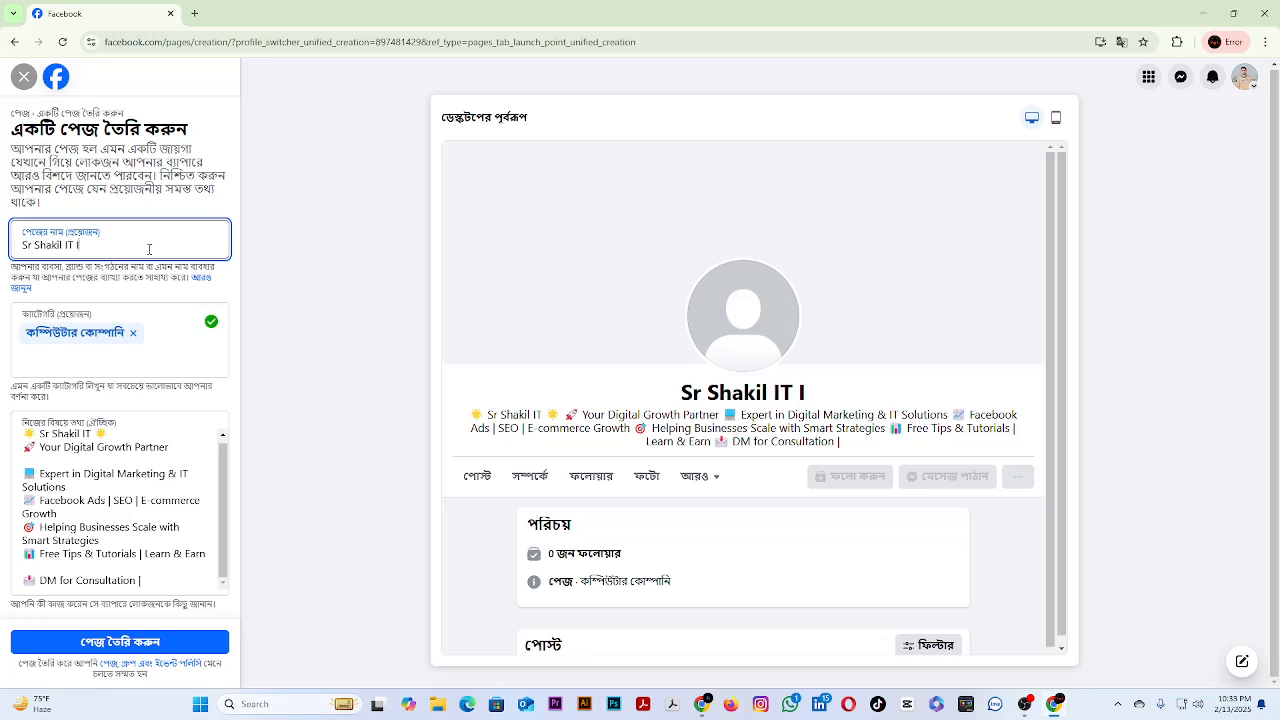
pyautogui.write('ns')
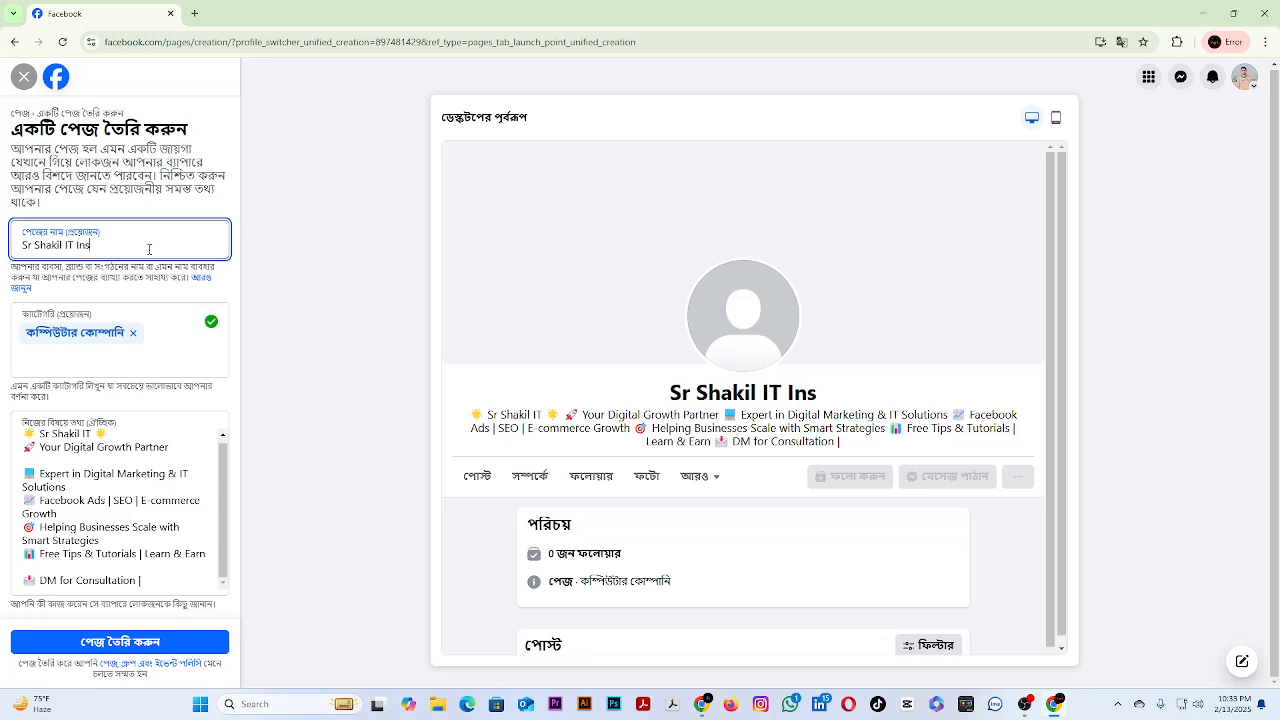
pyautogui.write('ti')
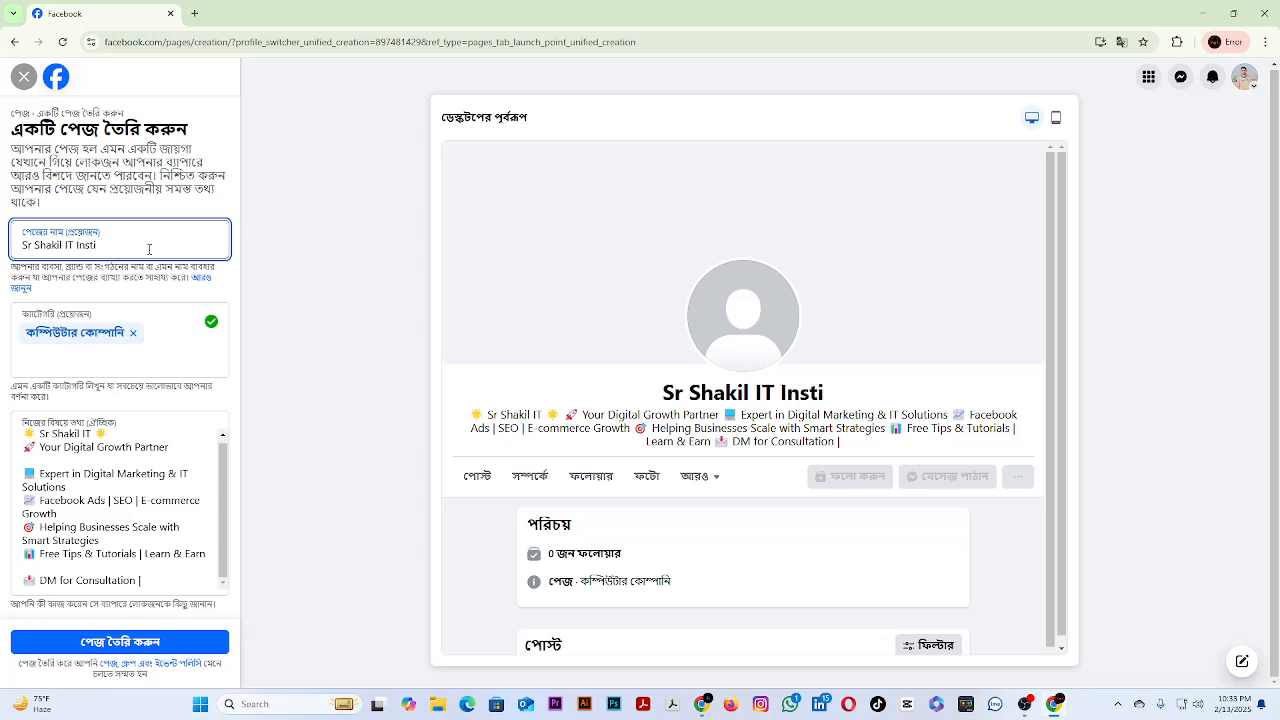
pyautogui.write('tu')
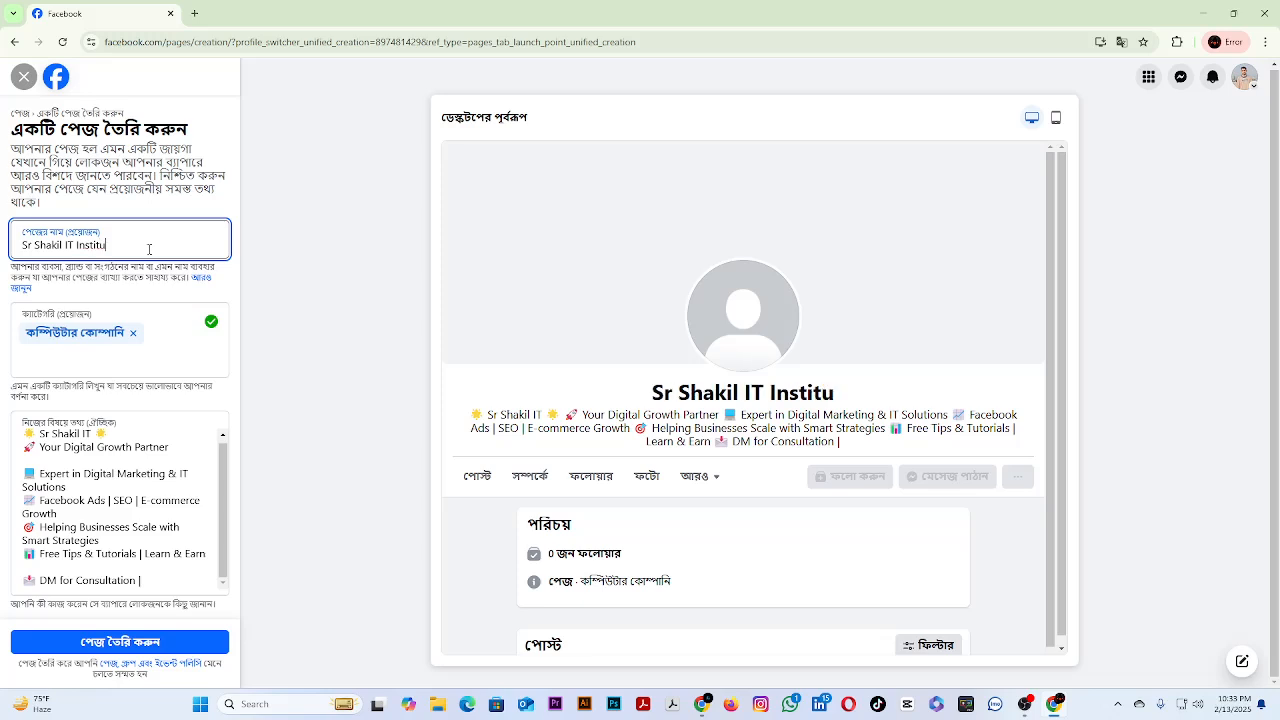
pyautogui.write('t')
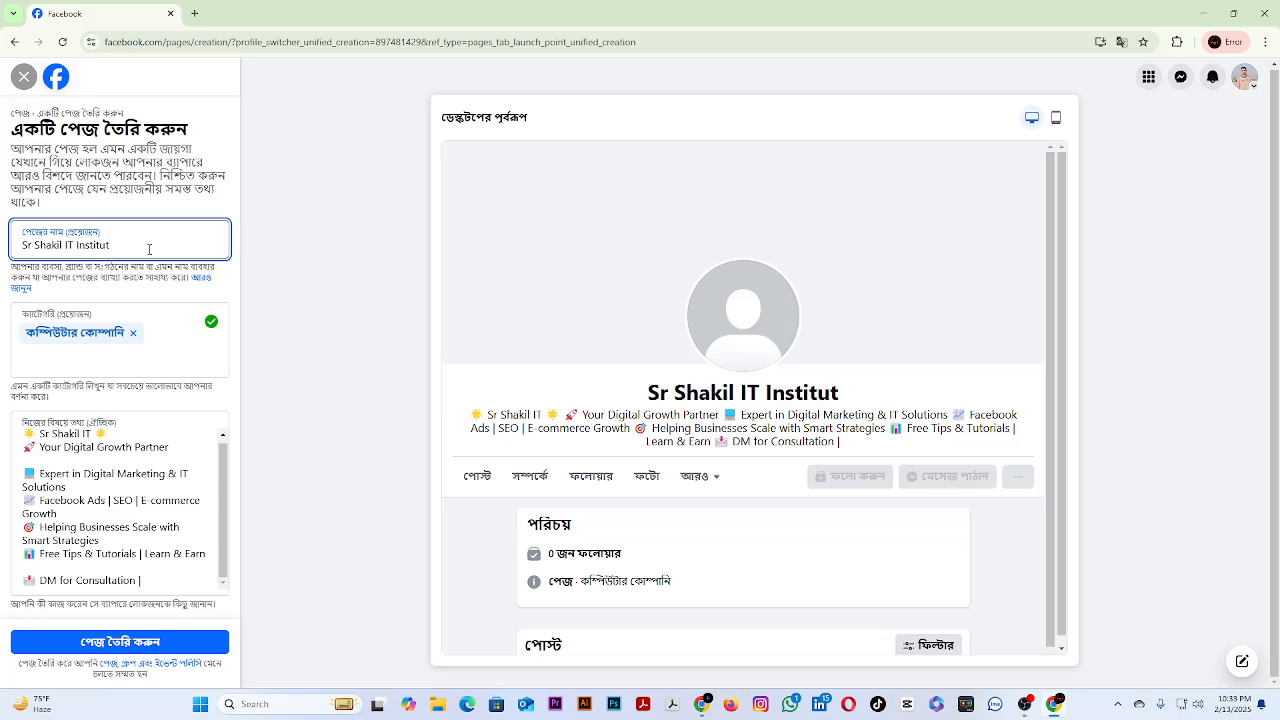
pyautogui.press('BackSpace')
pyautogui.press('BackSpace')
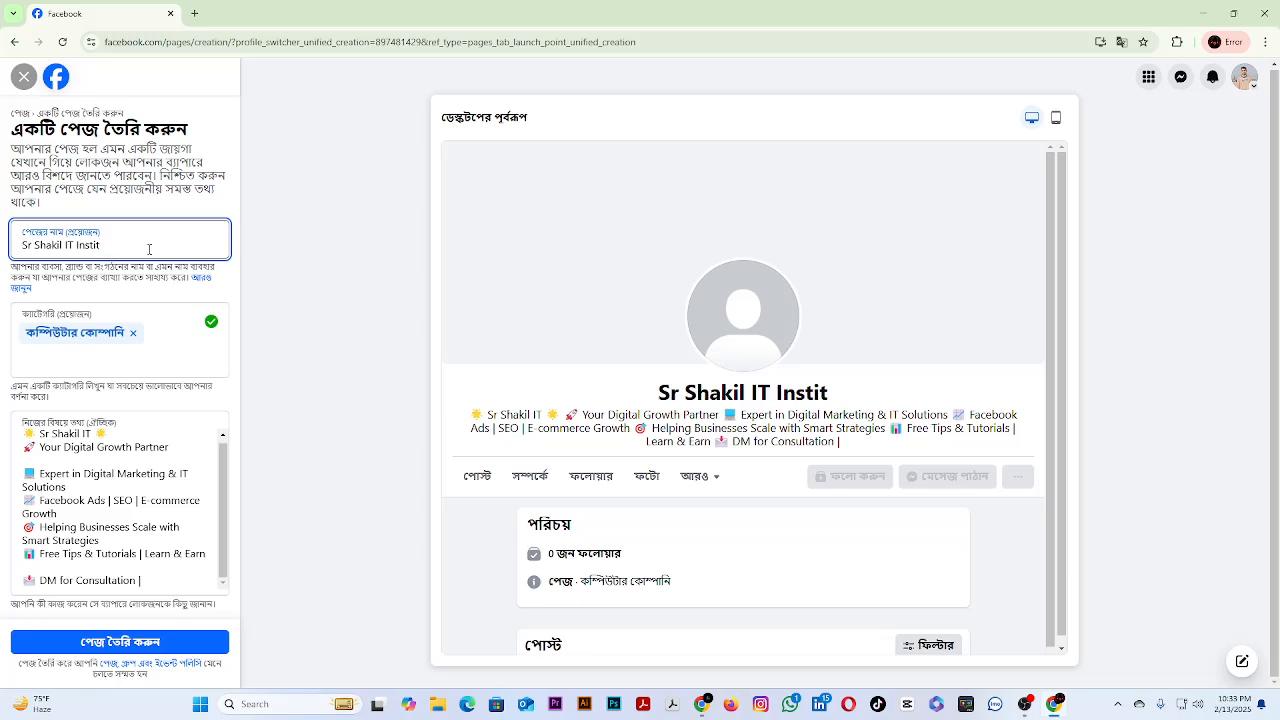
pyautogui.write('e')
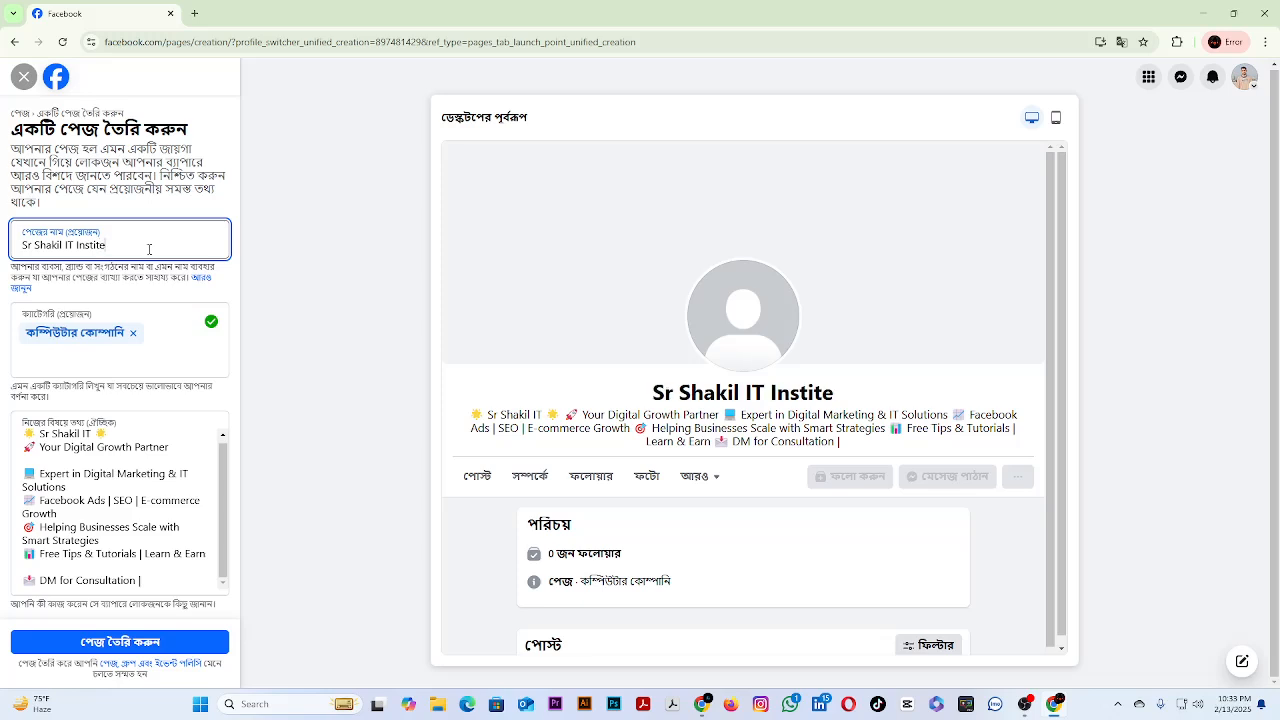
pyautogui.write('ut')
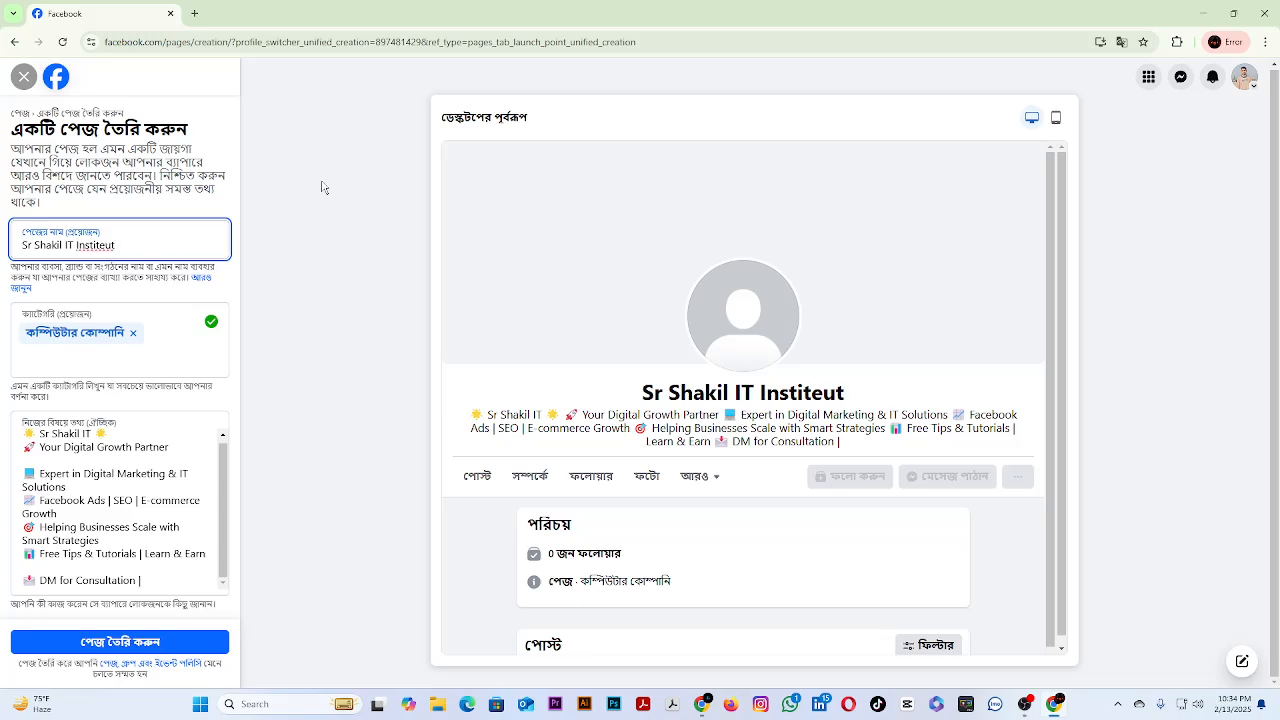
pyautogui.rightClick(95, 250)
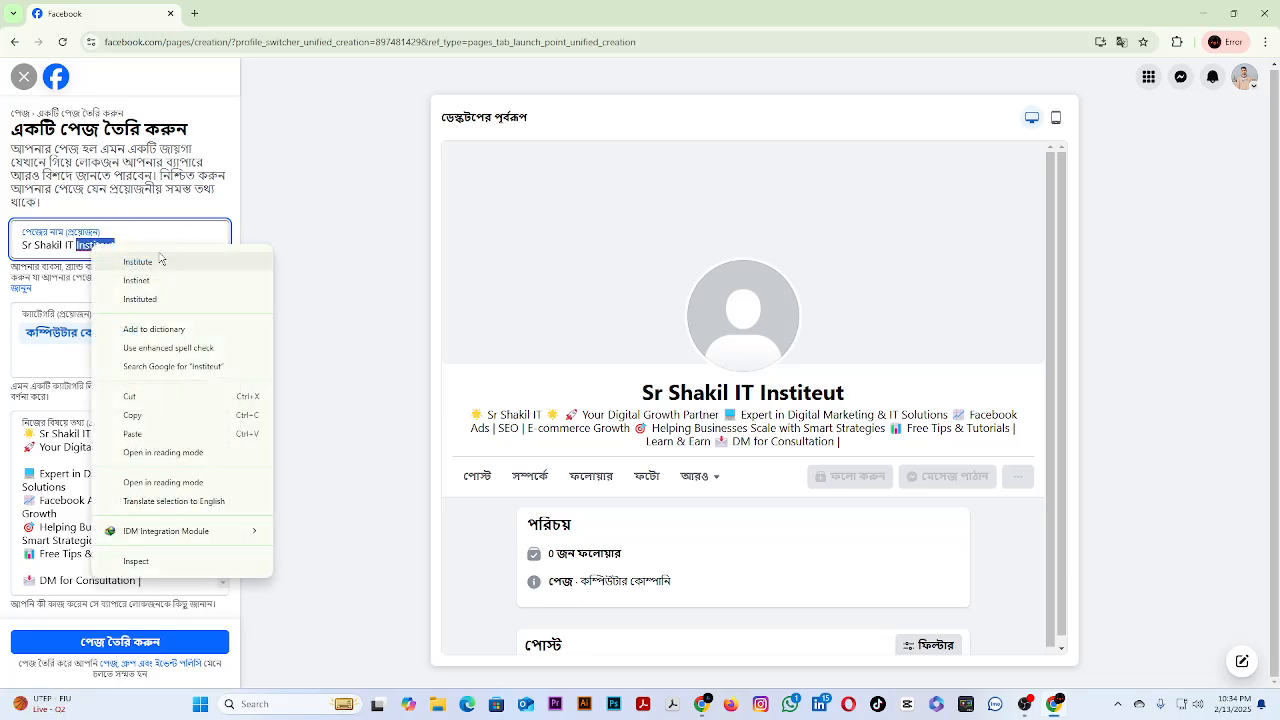
pyautogui.click(158, 266)
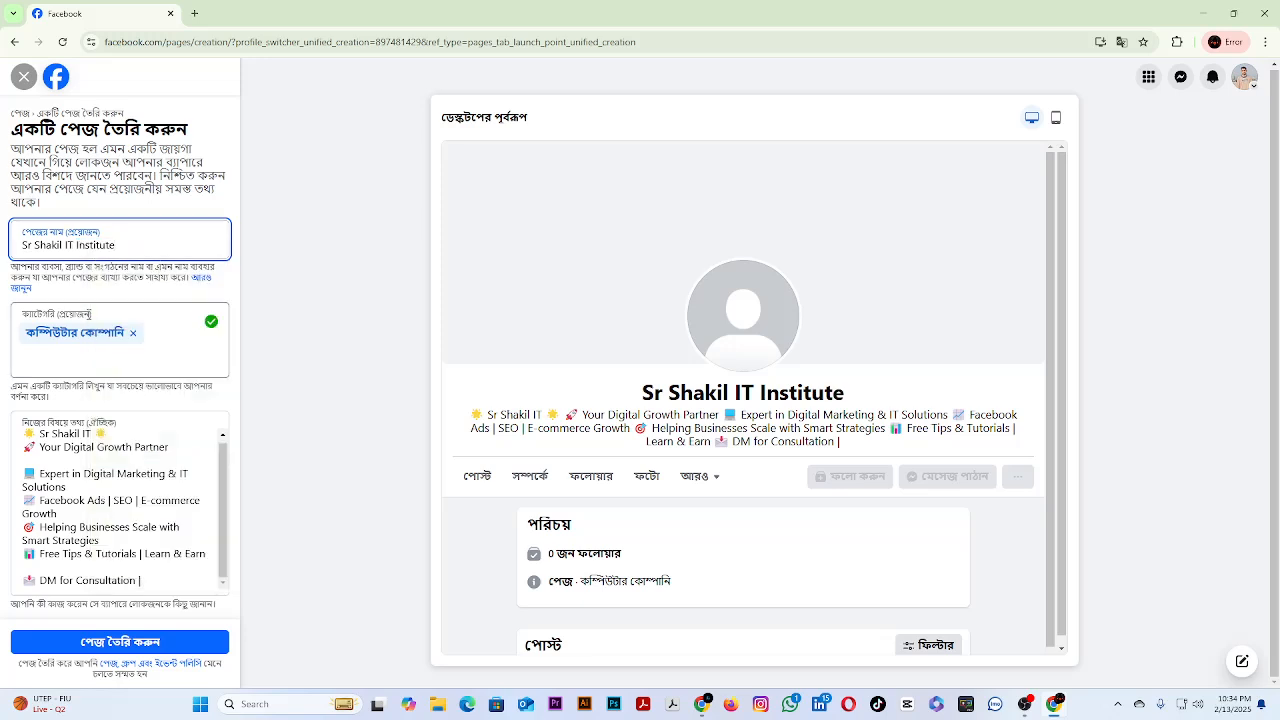
pyautogui.click(105, 642)
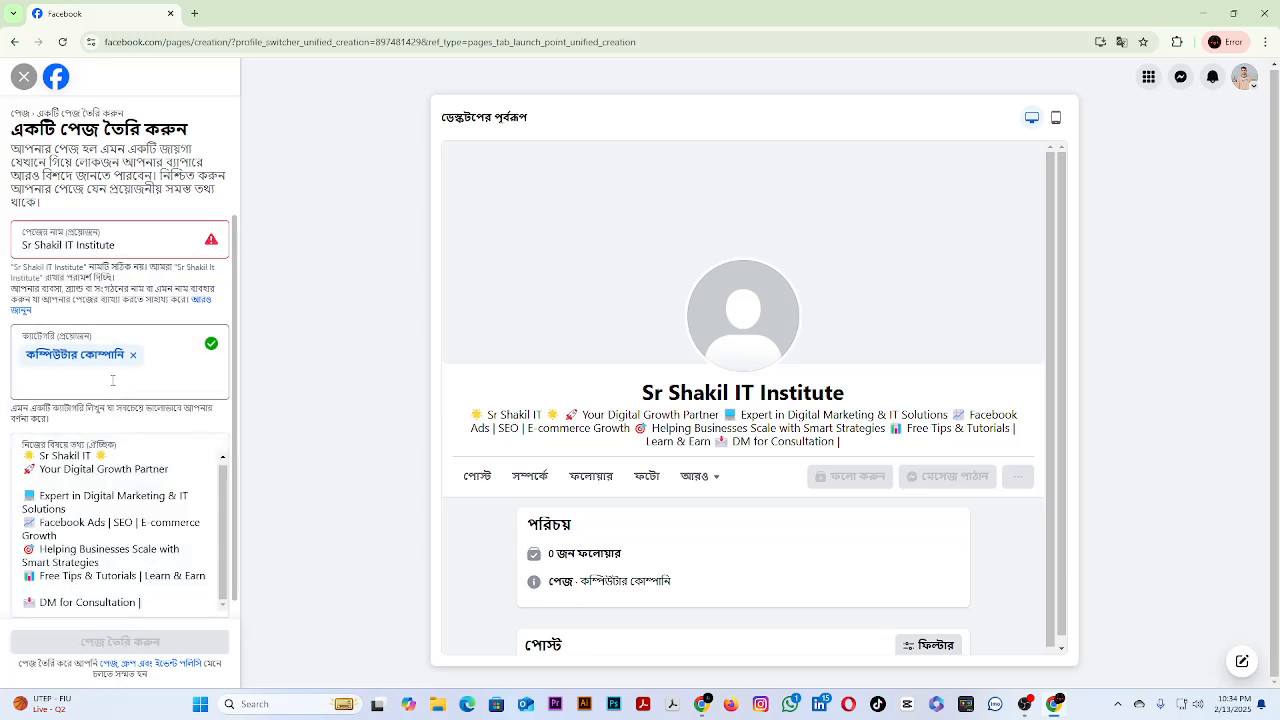
# Append the number 1 to the page name and try to create the page again.
pyautogui.click(137, 244)
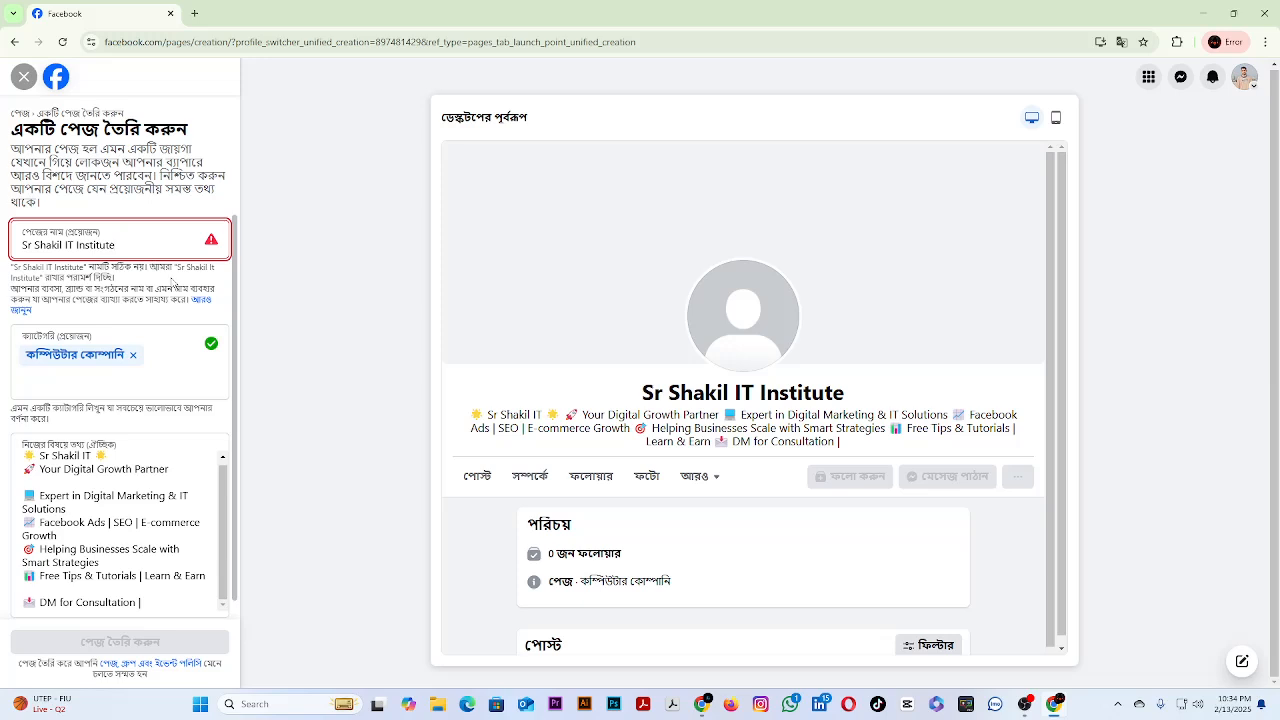
pyautogui.write('1')
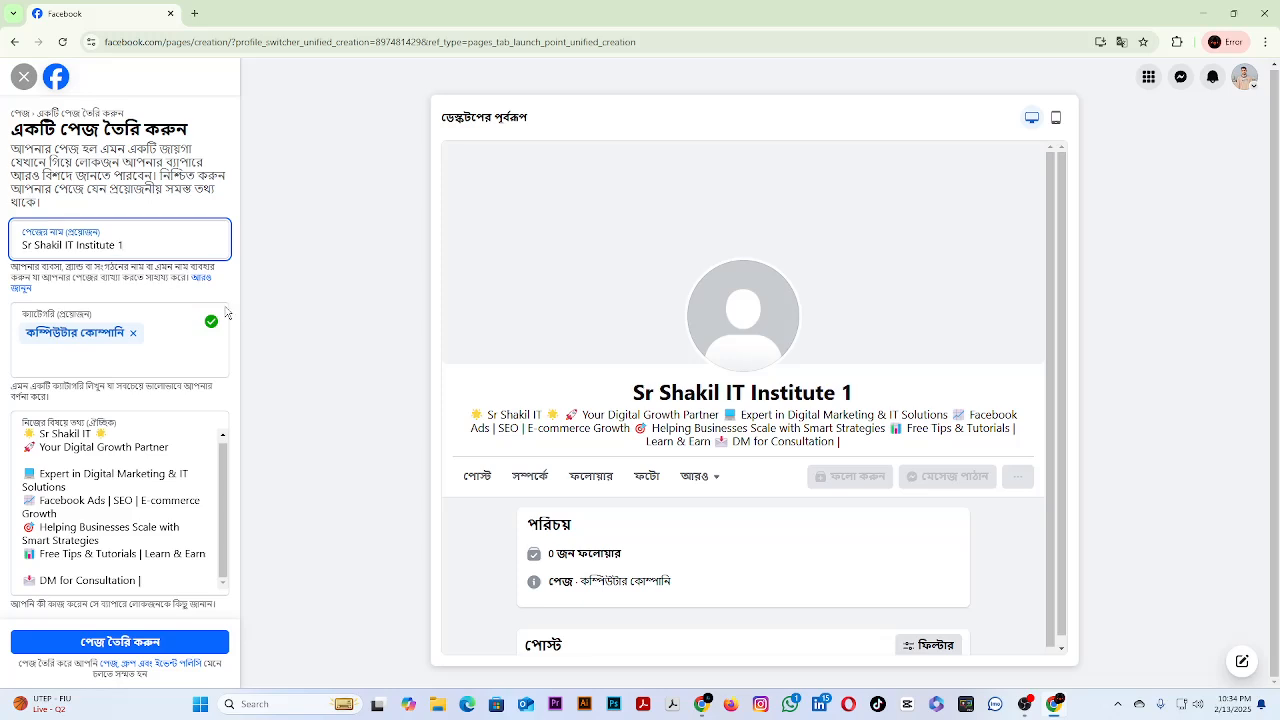
pyautogui.click(135, 648)
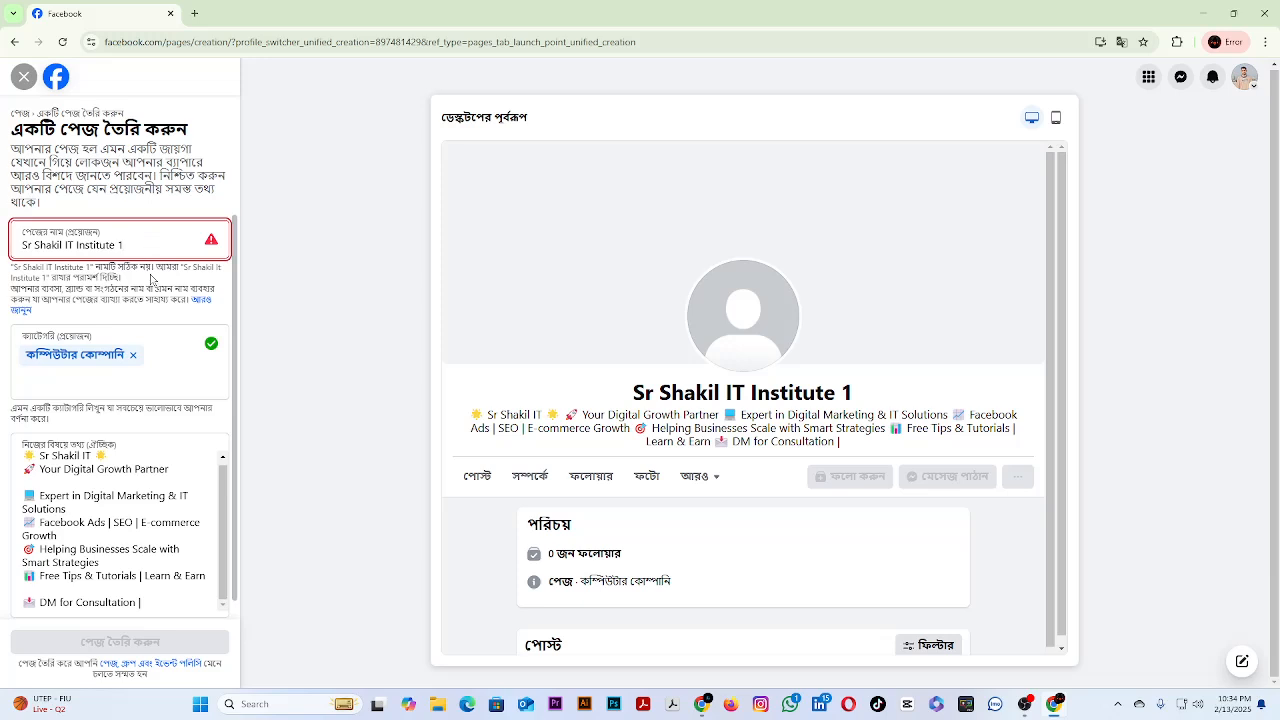
# Replace the IT Institute 1 ending of the page name with YT and create the page.
pyautogui.press('BackSpace')
pyautogui.press('BackSpace')
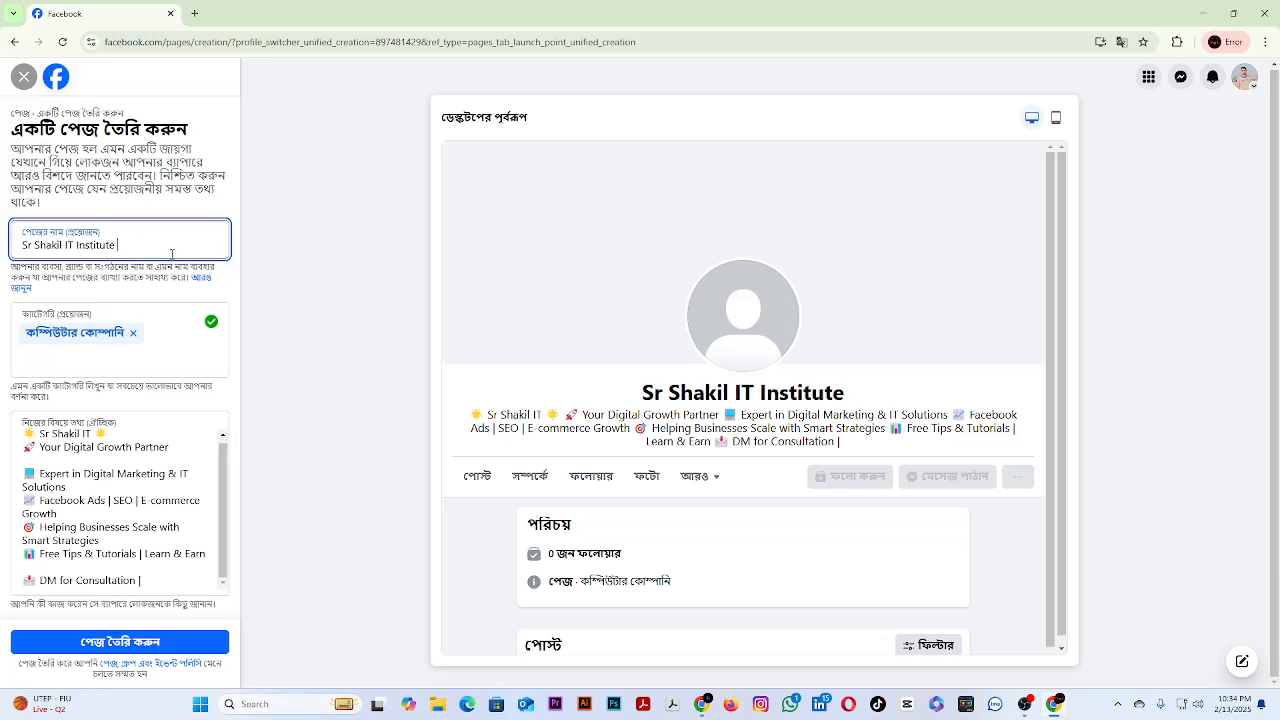
pyautogui.moveTo(119, 246); pyautogui.dragTo(66, 245)
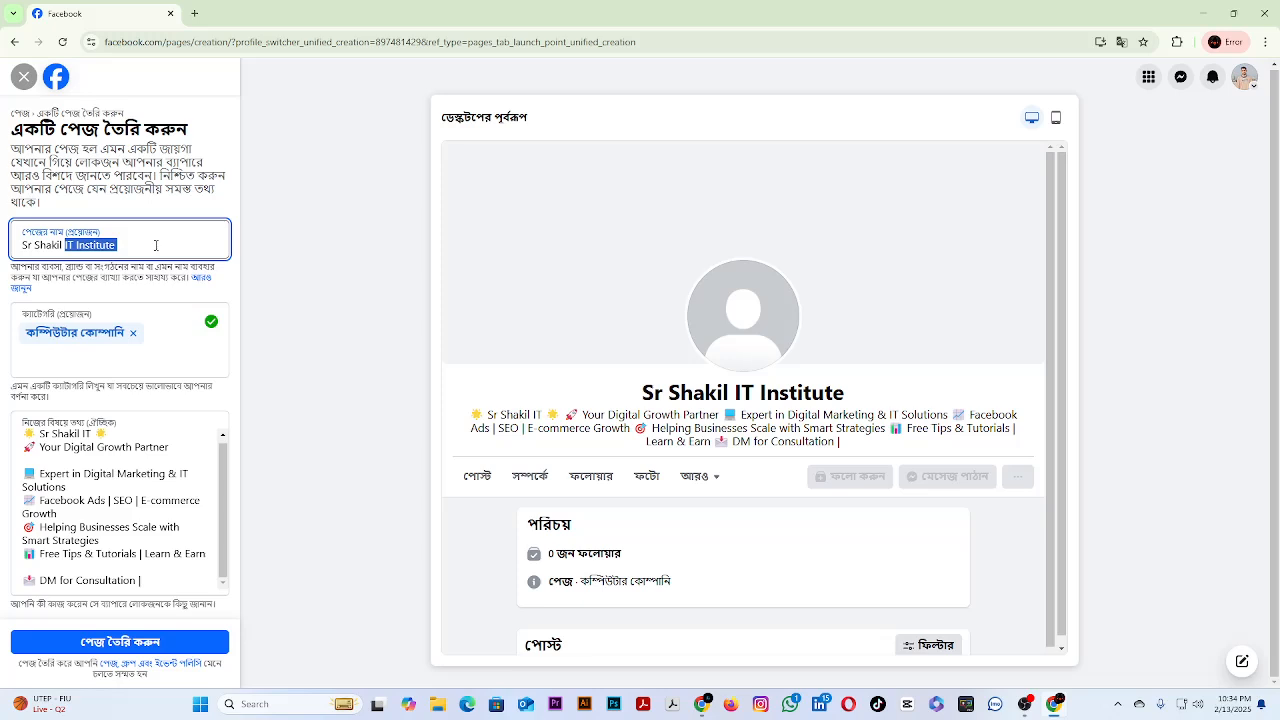
pyautogui.press('BackSpace')
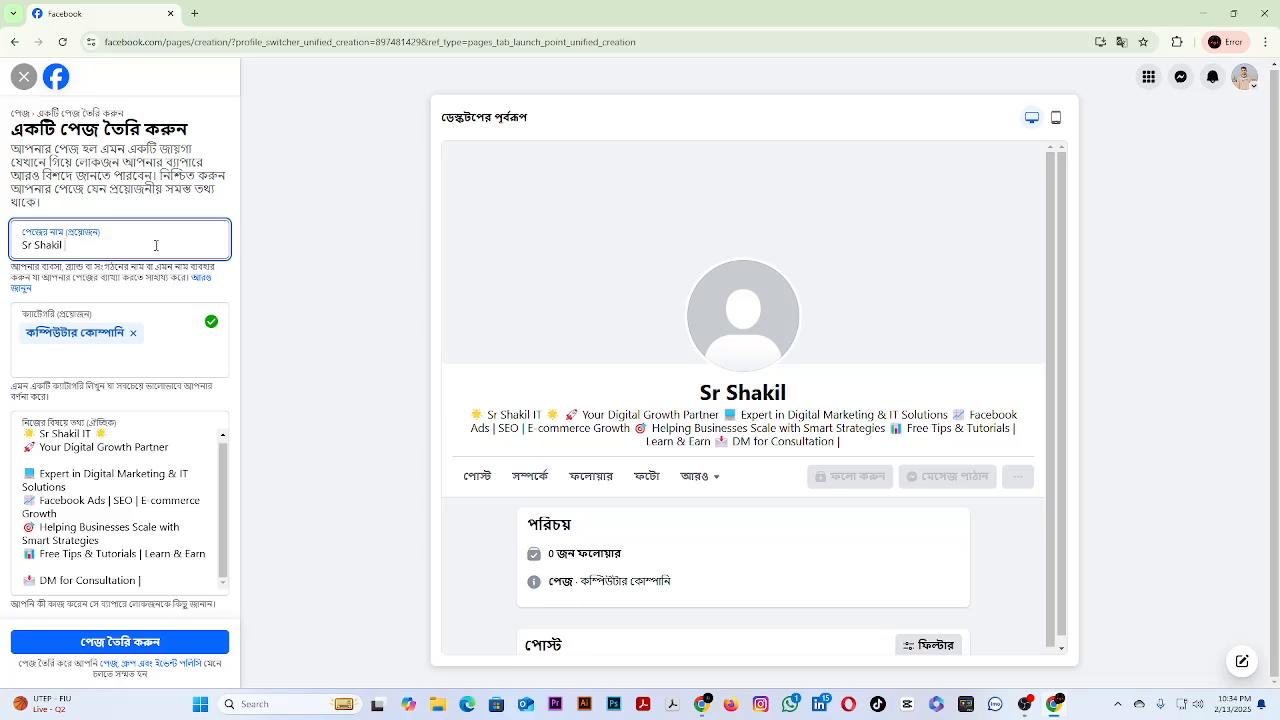
pyautogui.write('y')
pyautogui.press('BackSpace')
pyautogui.write('YT')
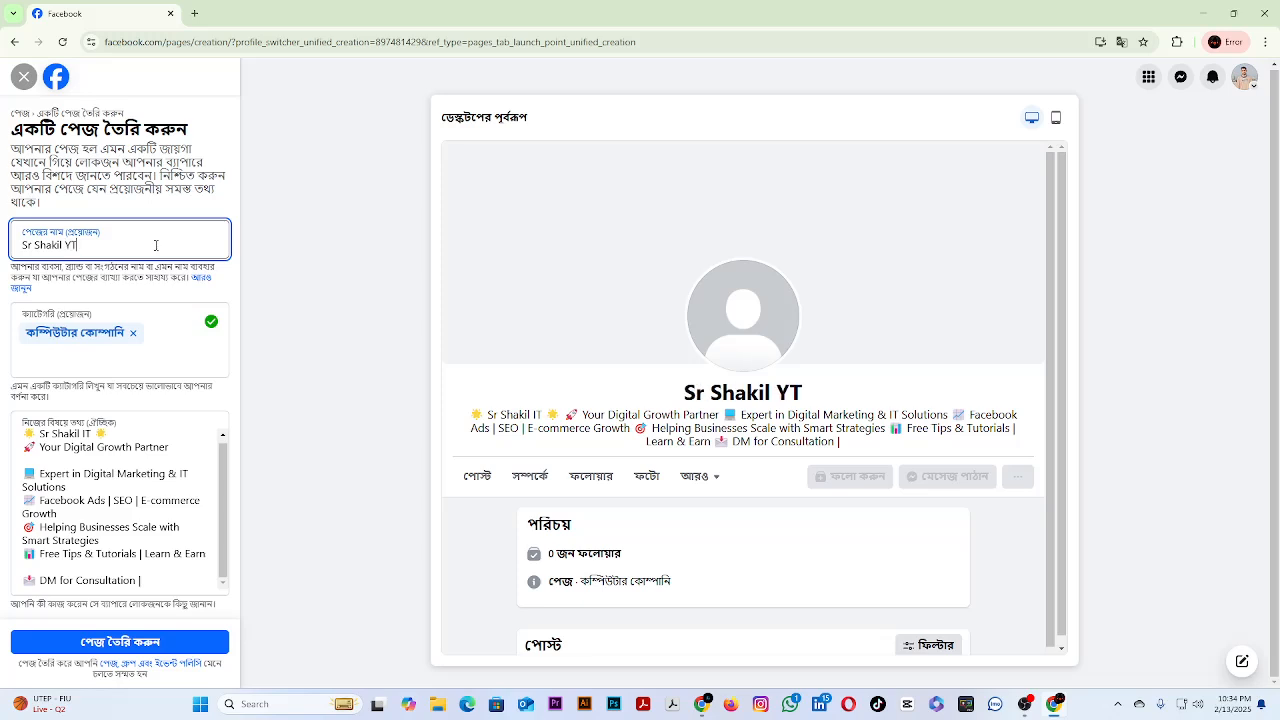
pyautogui.click(117, 646)
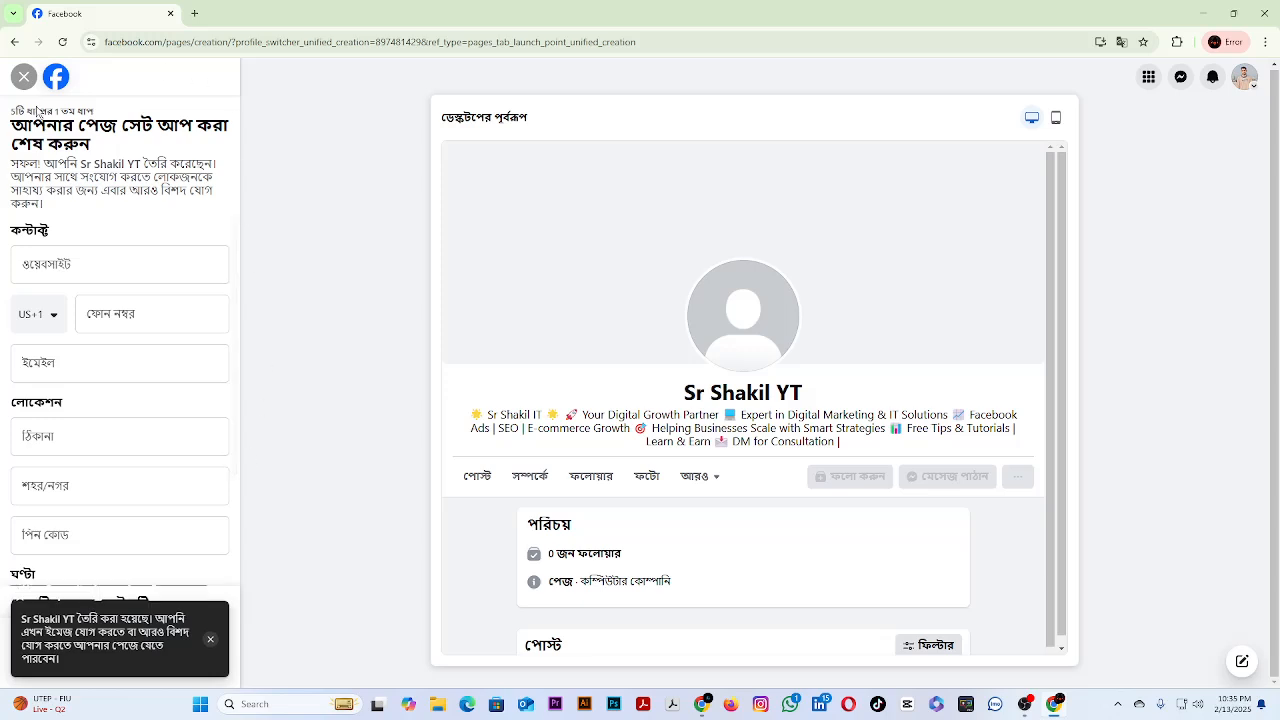
pyautogui.click(58, 272)
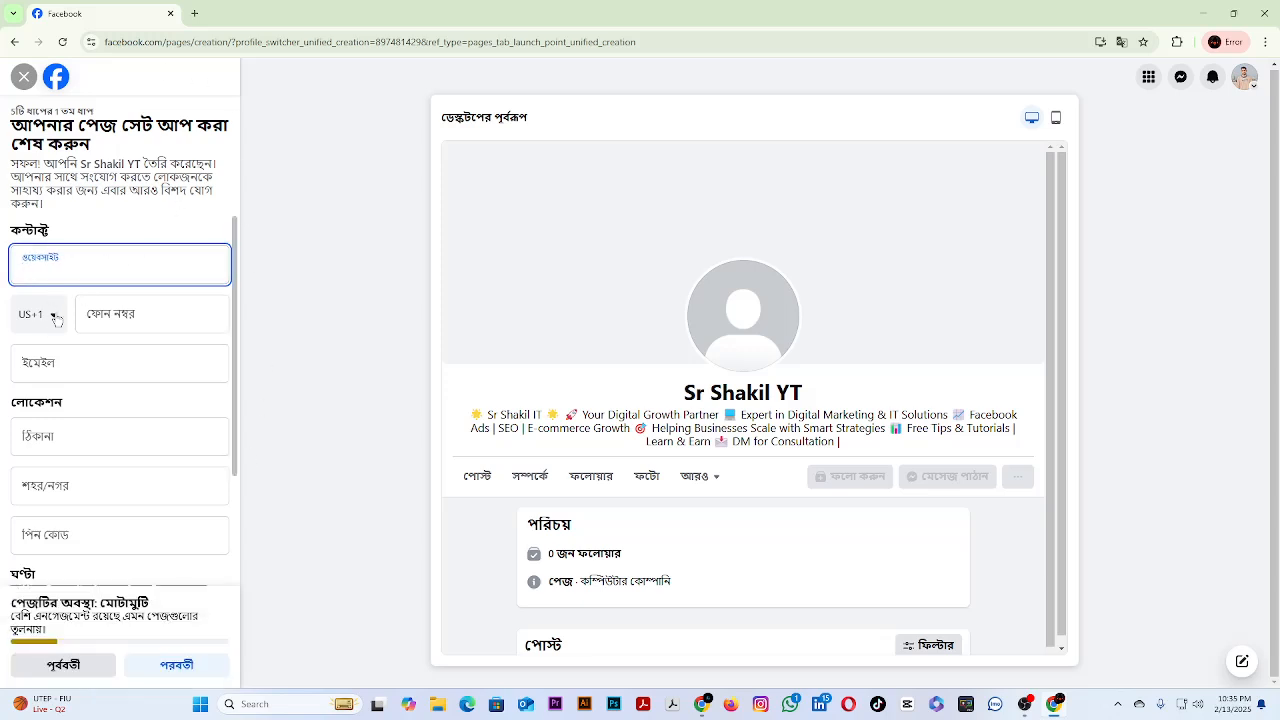
pyautogui.rightClick(105, 482)
pyautogui.click(74, 426)
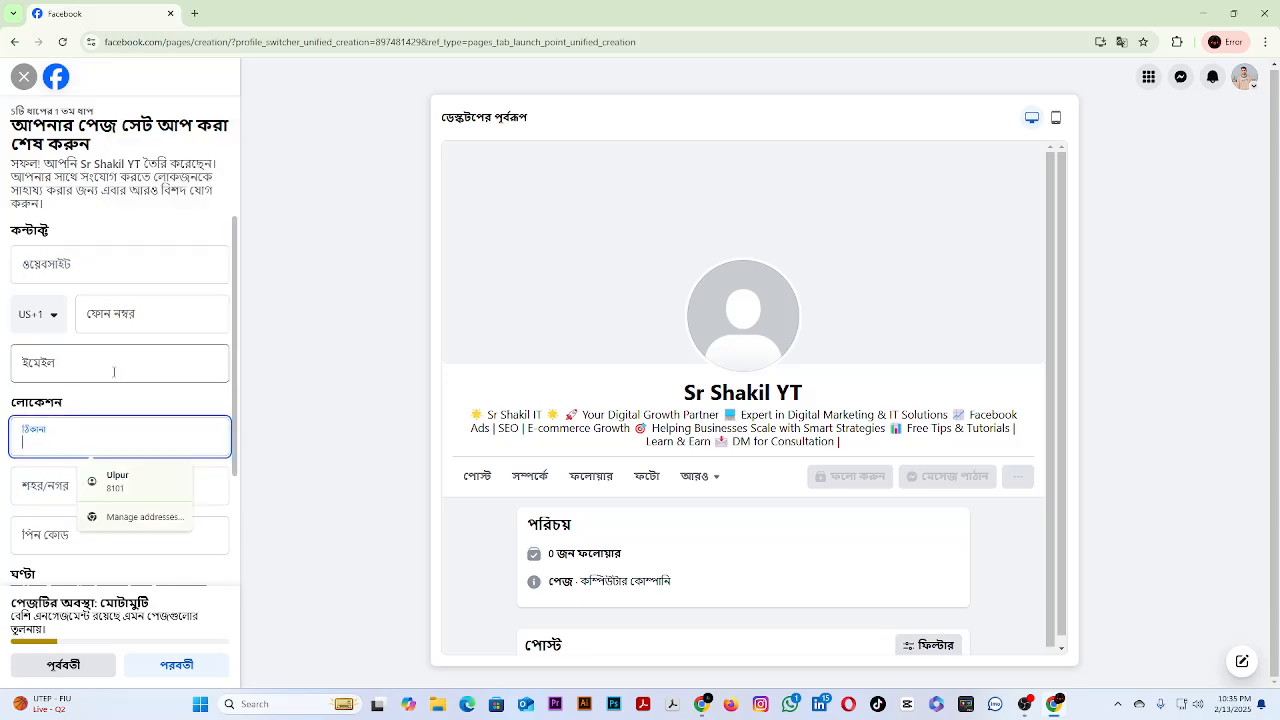
pyautogui.click(90, 314)
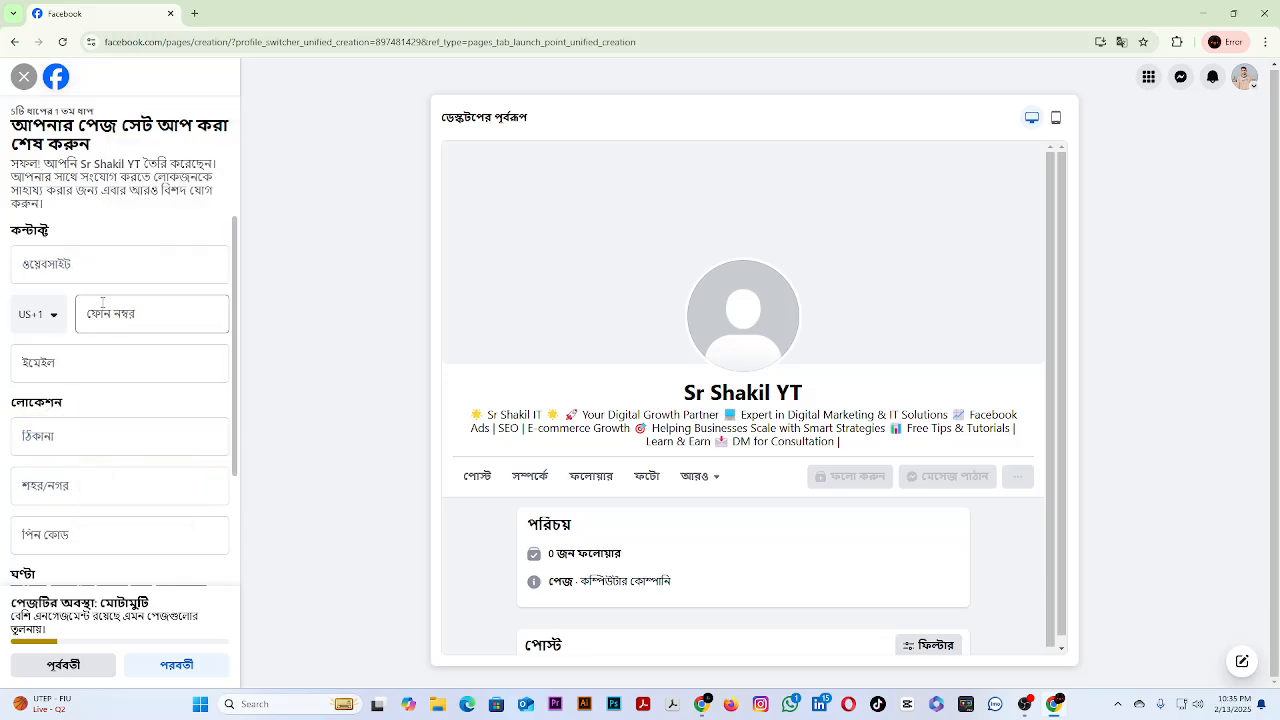
pyautogui.click(122, 260)
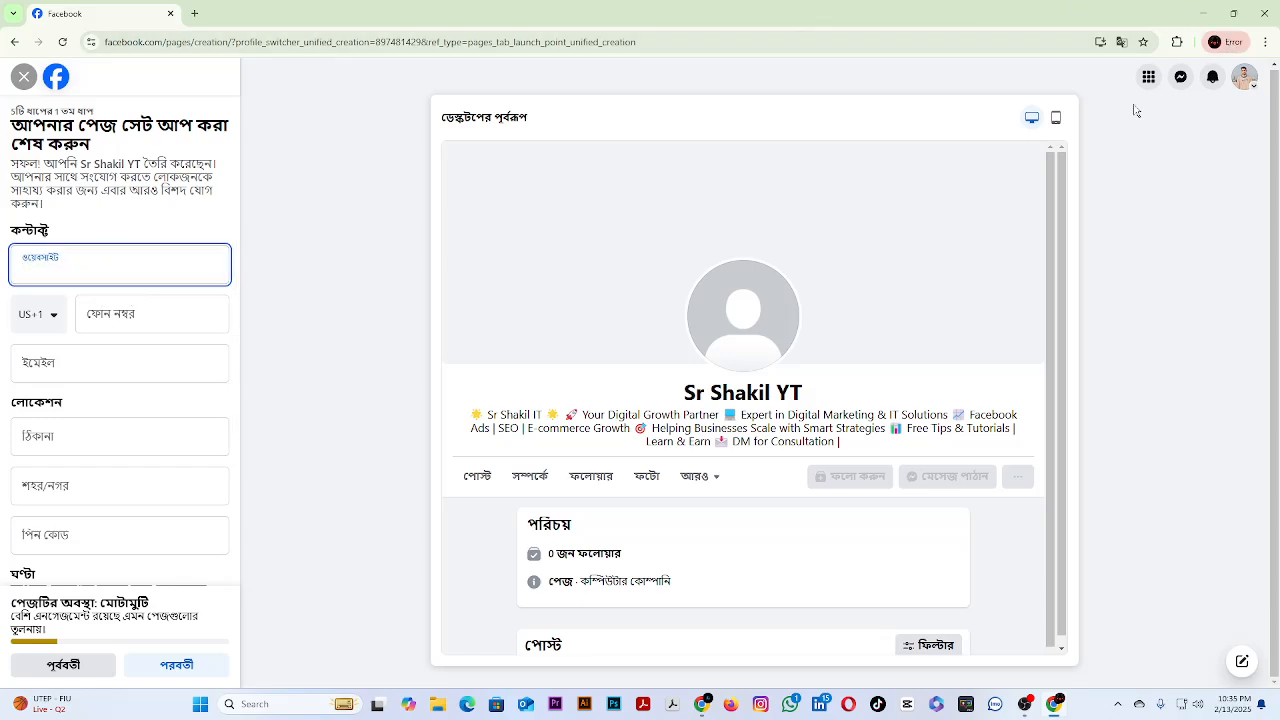
pyautogui.click(701, 704)
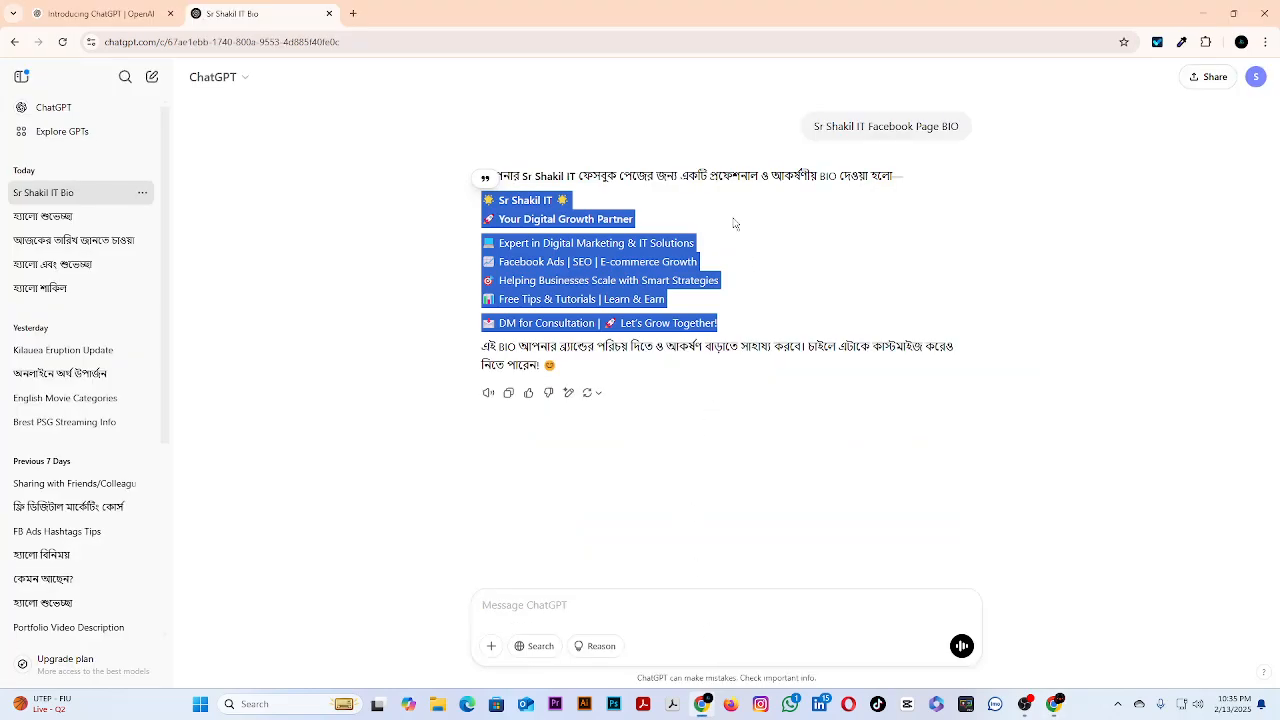
pyautogui.click(352, 13)
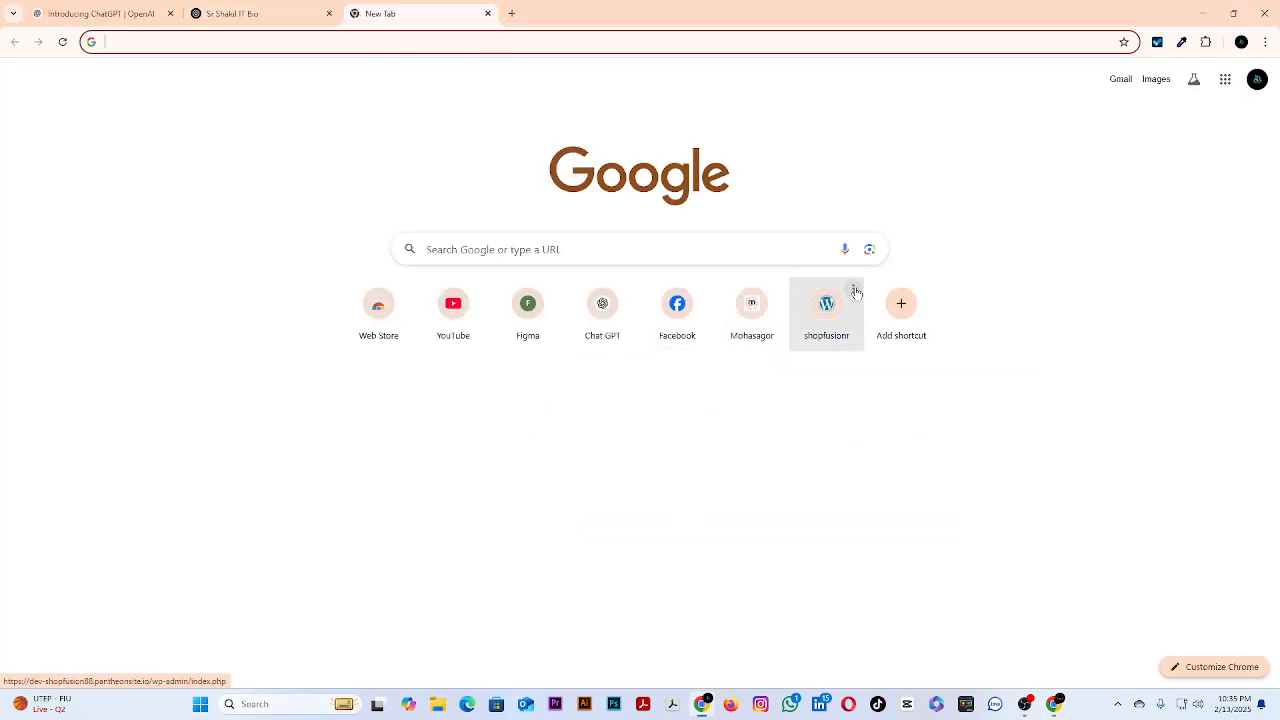
pyautogui.click(854, 290)
pyautogui.click(827, 295)
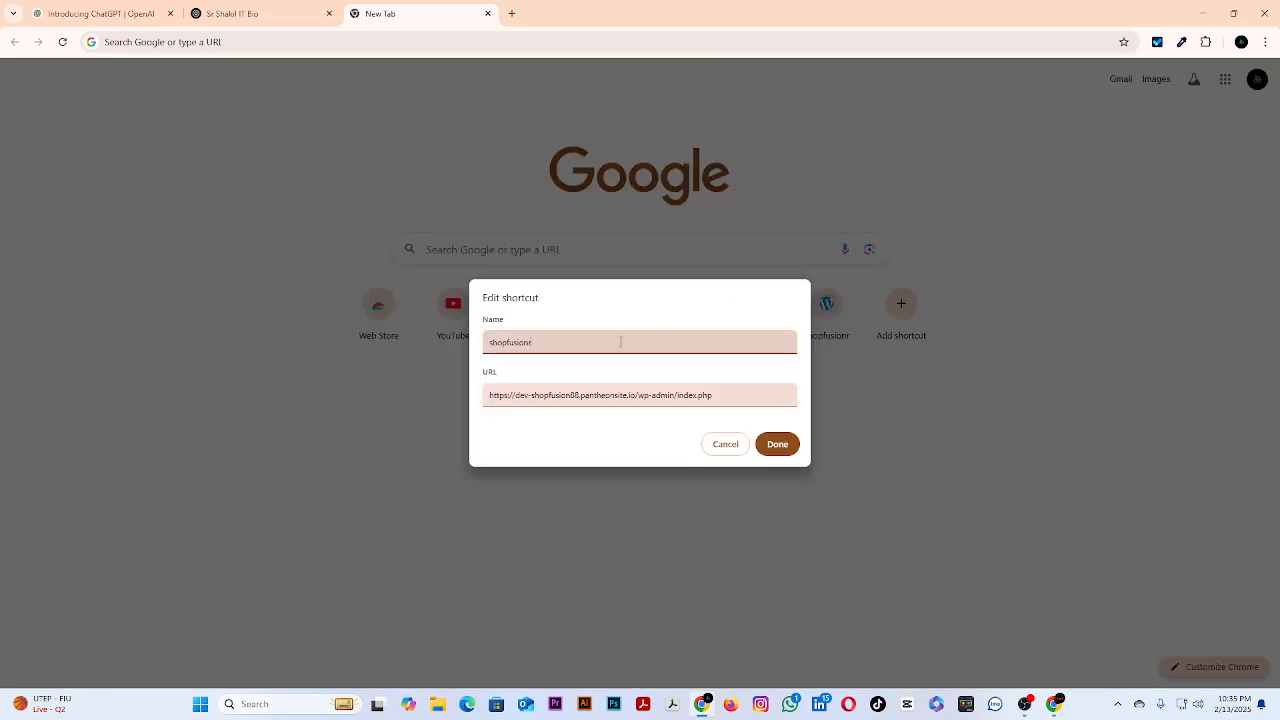
pyautogui.click(637, 394)
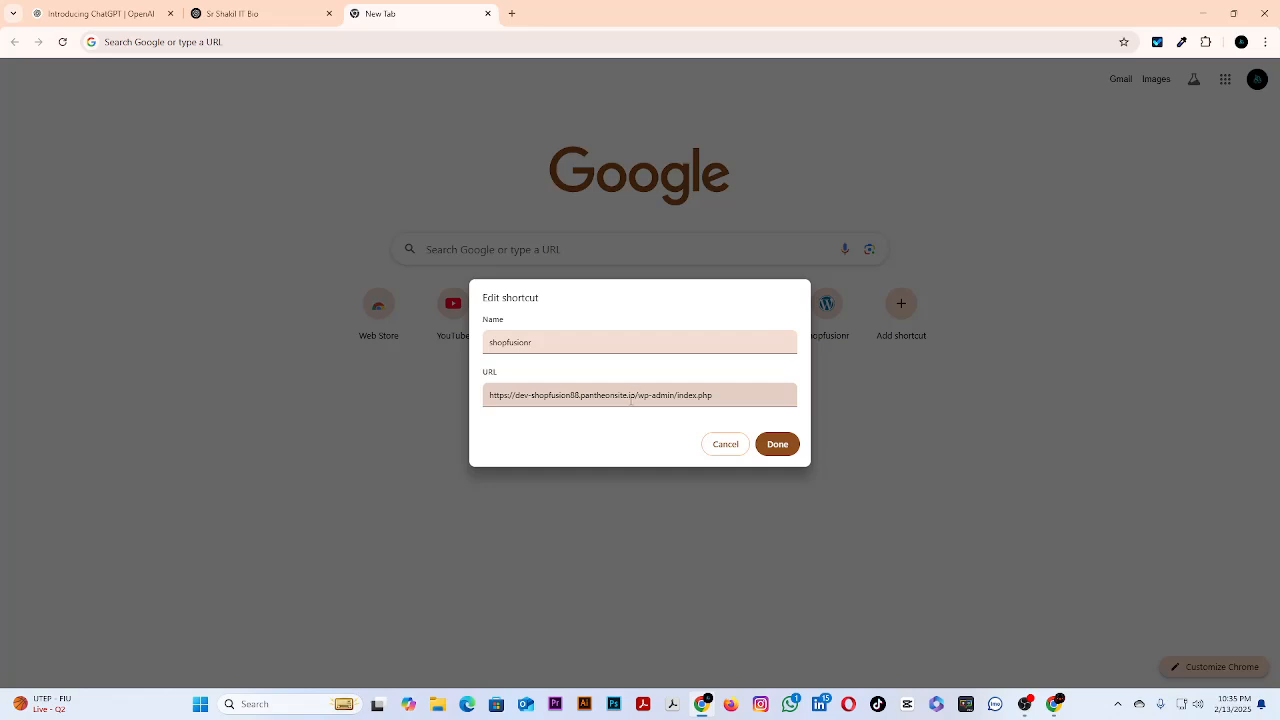
pyautogui.moveTo(636, 395); pyautogui.dragTo(487, 395)
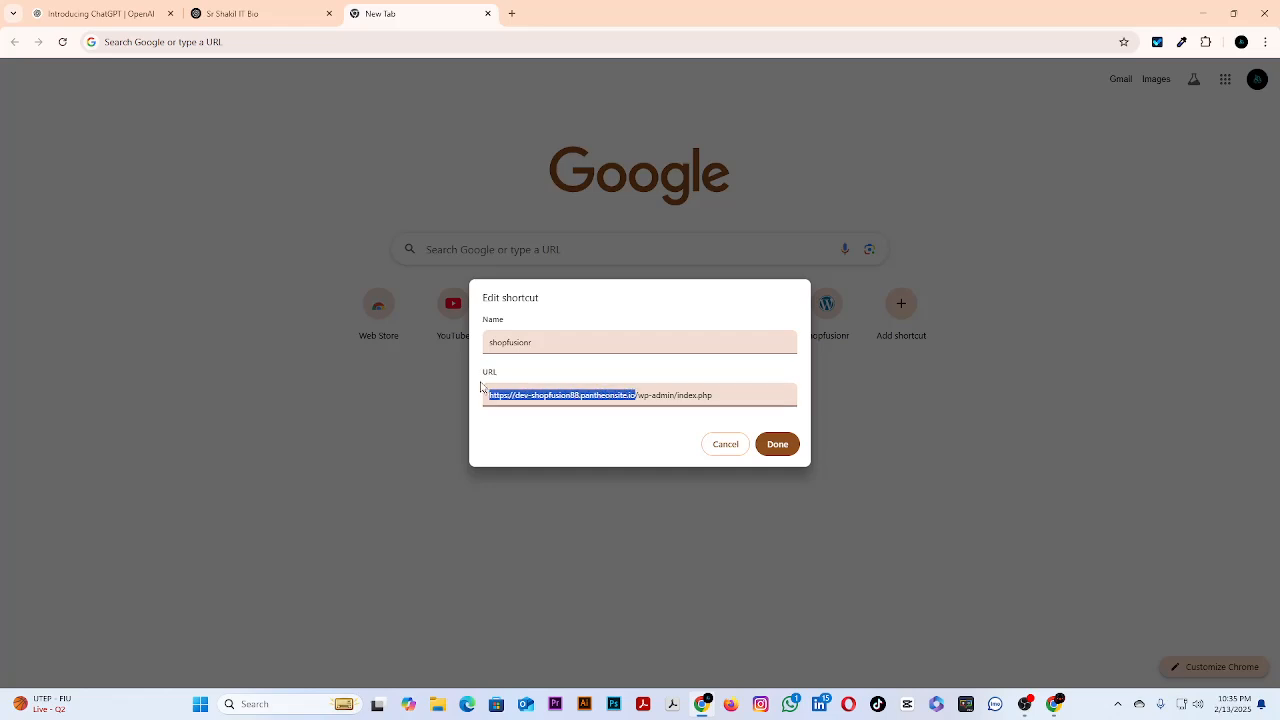
pyautogui.rightClick(538, 394)
pyautogui.click(590, 152)
# Return to the Facebook page setup and paste the copied site address as the page's website.
pyautogui.click(1203, 13)
pyautogui.rightClick(141, 275)
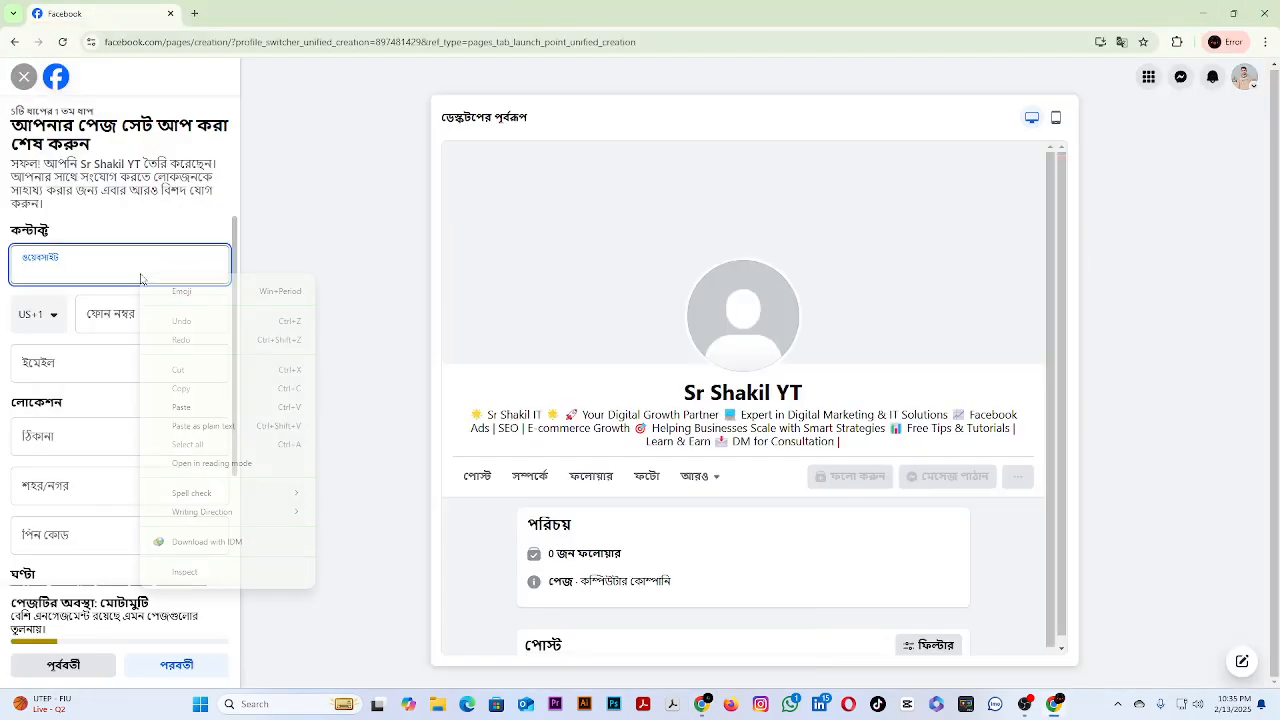
pyautogui.click(190, 407)
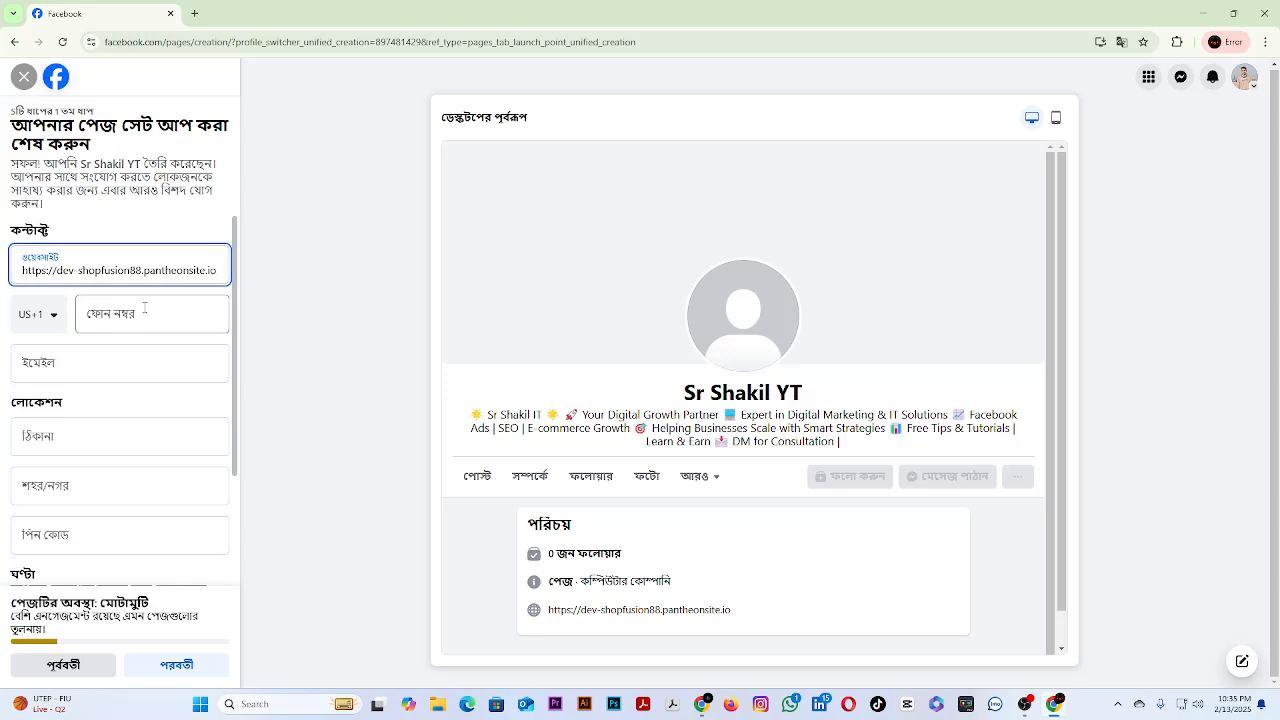
# Set the phone country code to Bangladesh (BD +880), leaving the phone number field ready for entry.
pyautogui.click(55, 317)
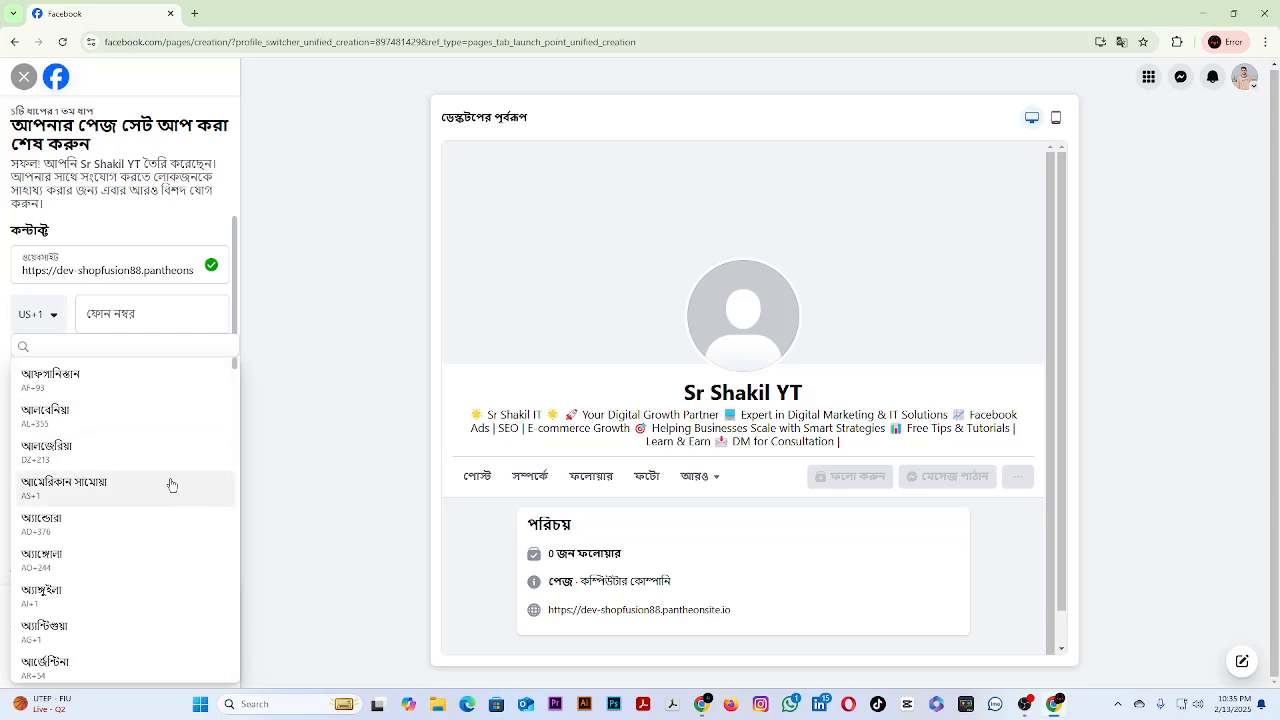
pyautogui.scroll(-1, 168, 484)
pyautogui.scroll(-4, 168, 484)
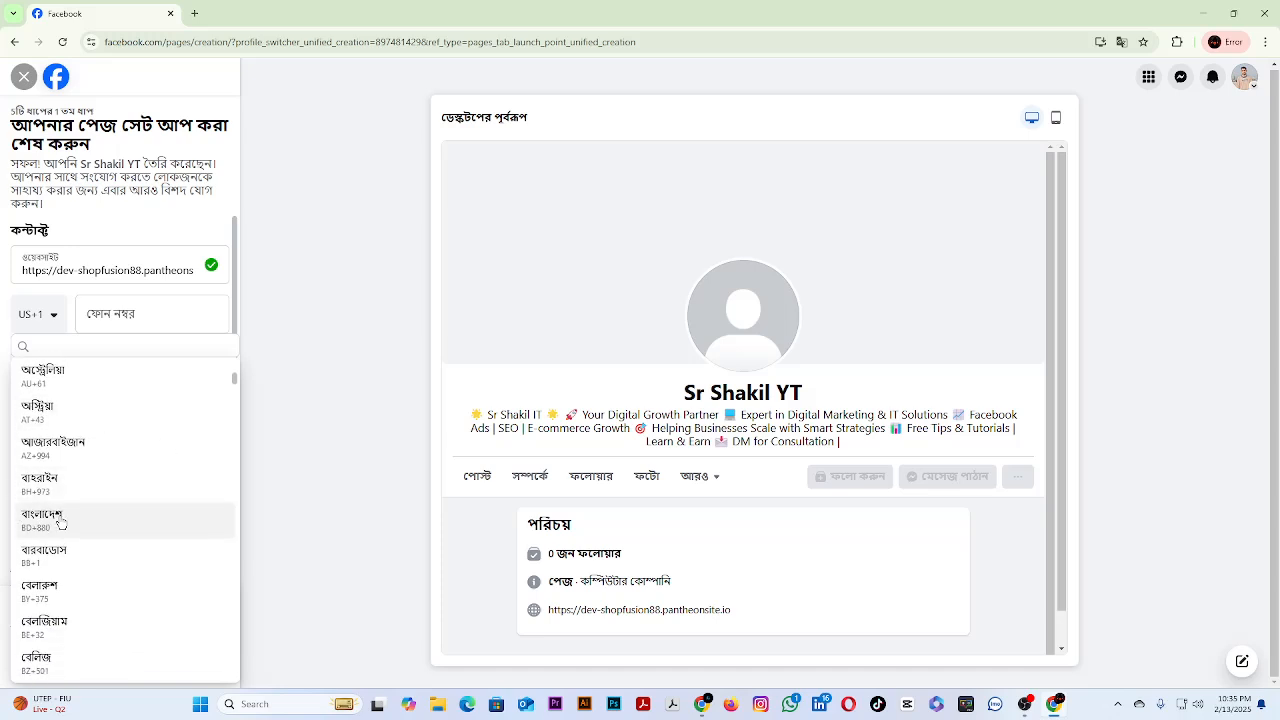
pyautogui.click(60, 520)
pyautogui.click(141, 310)
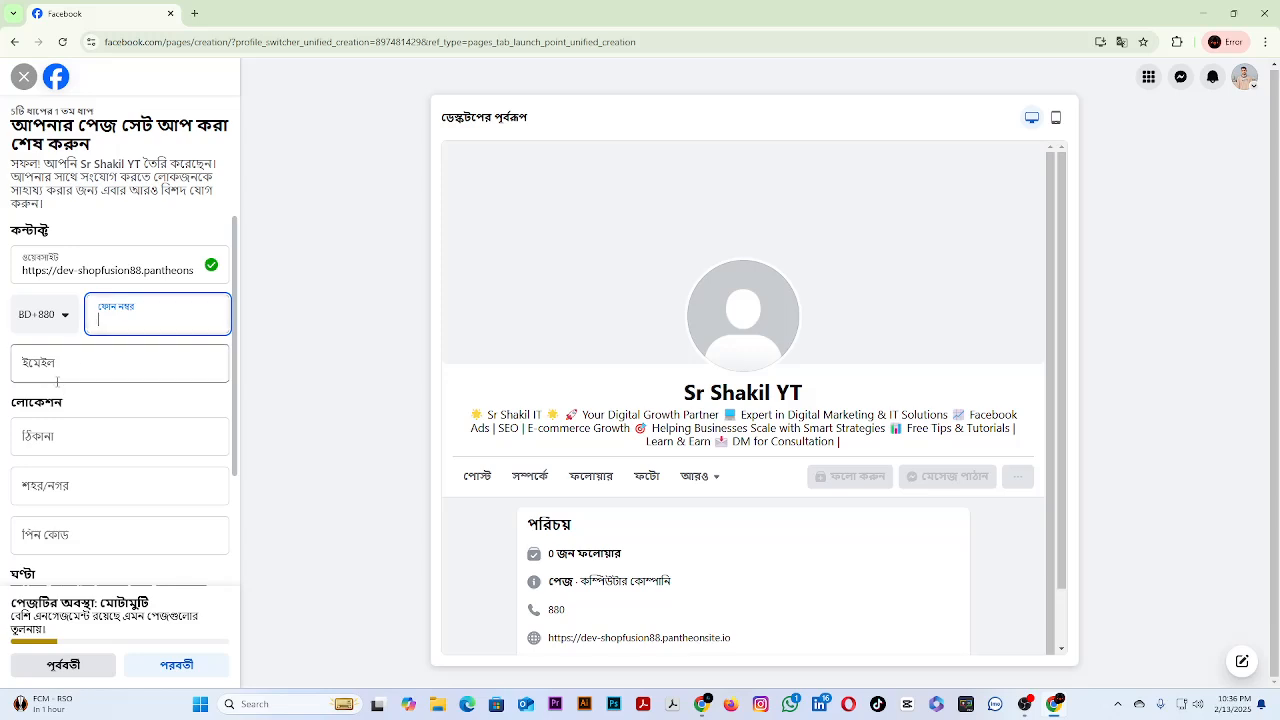
# Fill in the contact's e-mail and the address, city and postcode from the saved autofill suggestions.
pyautogui.click(83, 366)
pyautogui.click(110, 412)
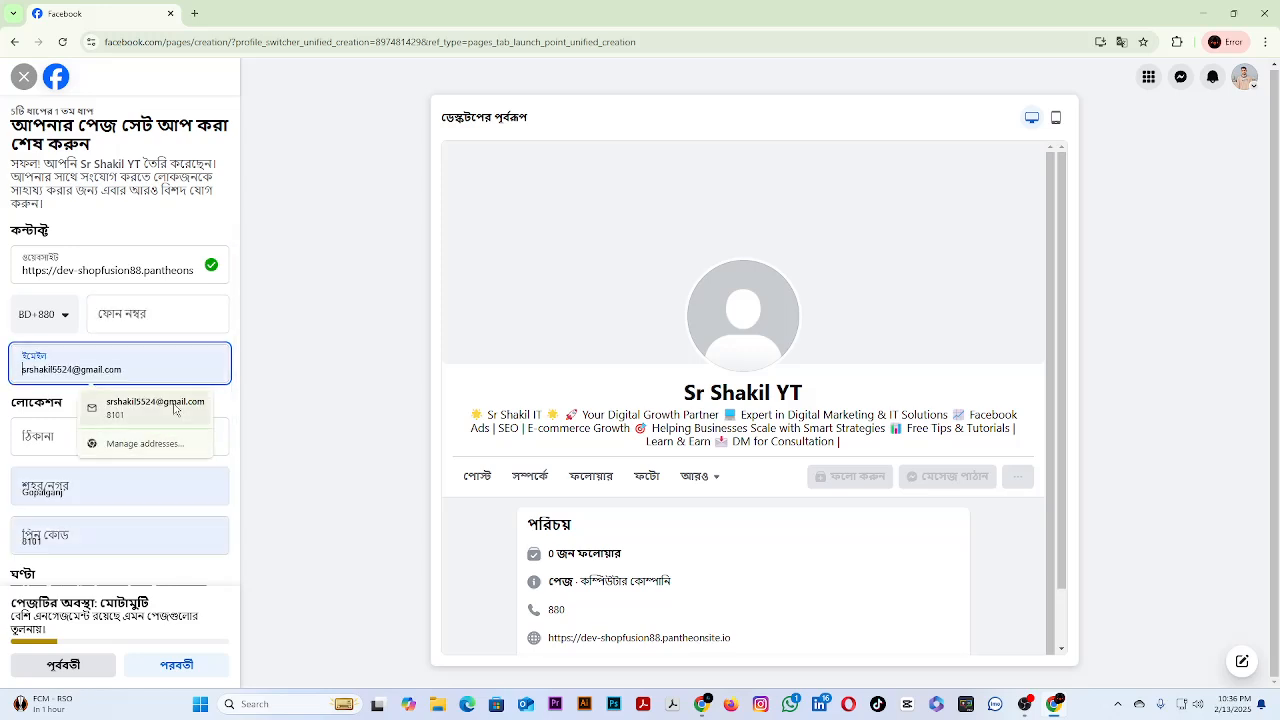
pyautogui.click(71, 434)
pyautogui.click(99, 478)
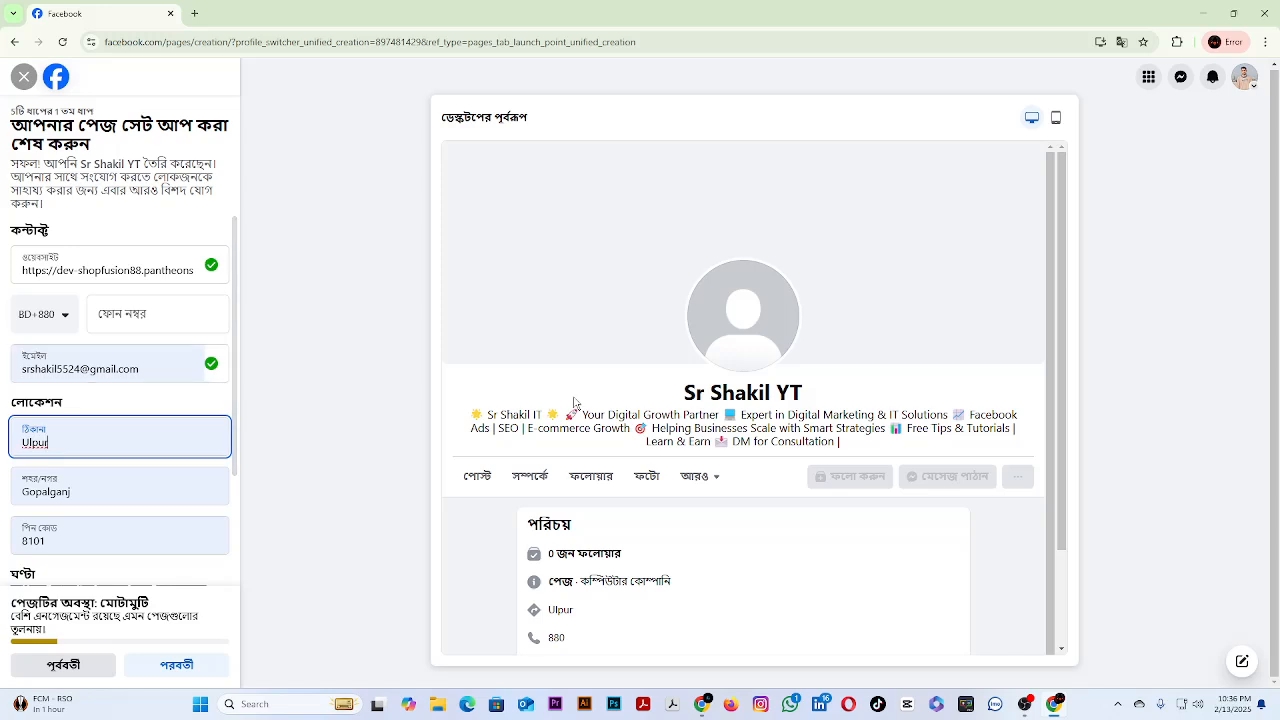
pyautogui.click(1023, 708)
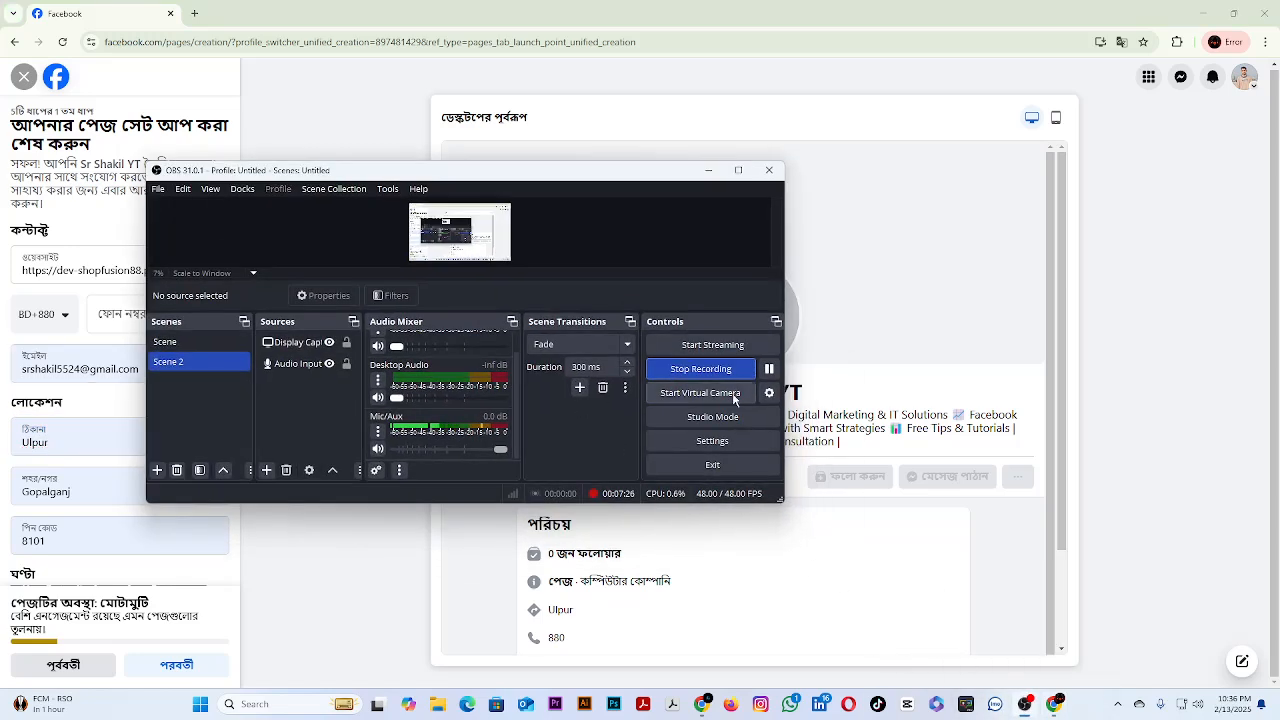